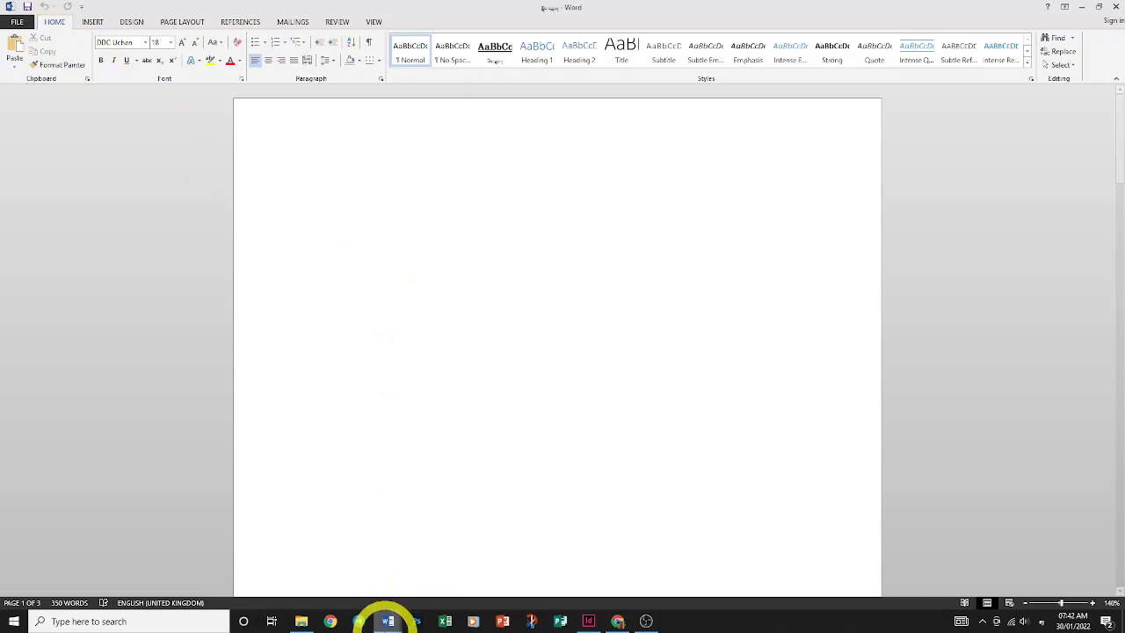
Switch to the Dzongkha text document and jump to its start
{"action": "mouse_move", "coordinate": [387, 621]}
{"action": "left_click", "coordinate": [428, 517]}
{"action": "left_click", "coordinate": [502, 477]}
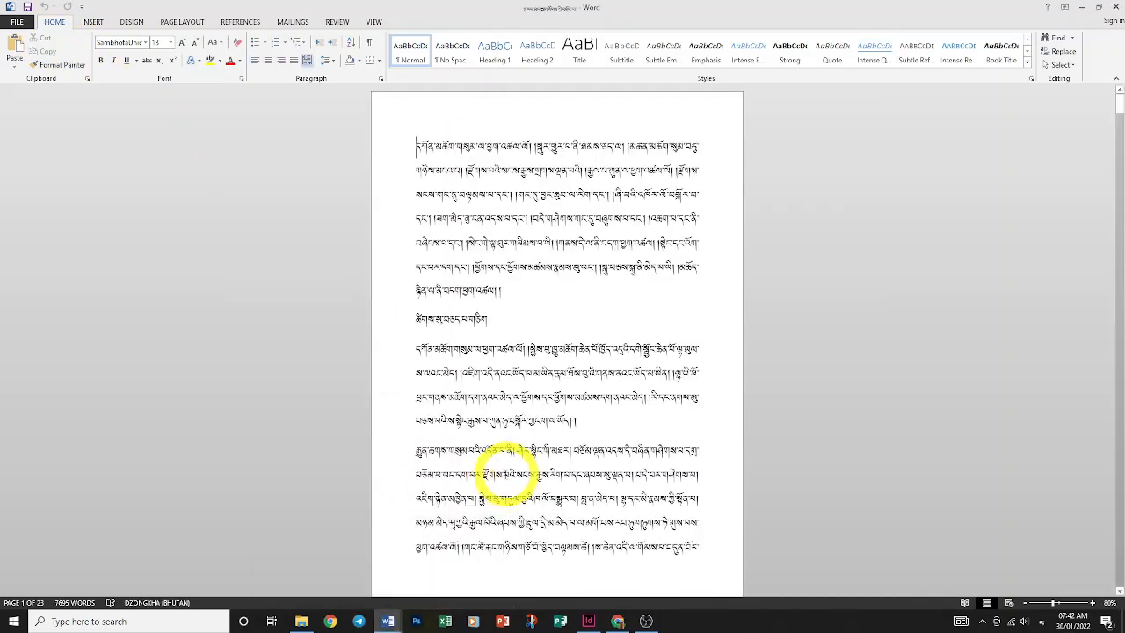
{"action": "scroll", "coordinate": [502, 478], "scroll_direction": "up", "scroll_amount": 5, "text": "ctrl"}
{"action": "scroll", "coordinate": [502, 477], "scroll_direction": "up", "scroll_amount": 3, "text": "ctrl"}
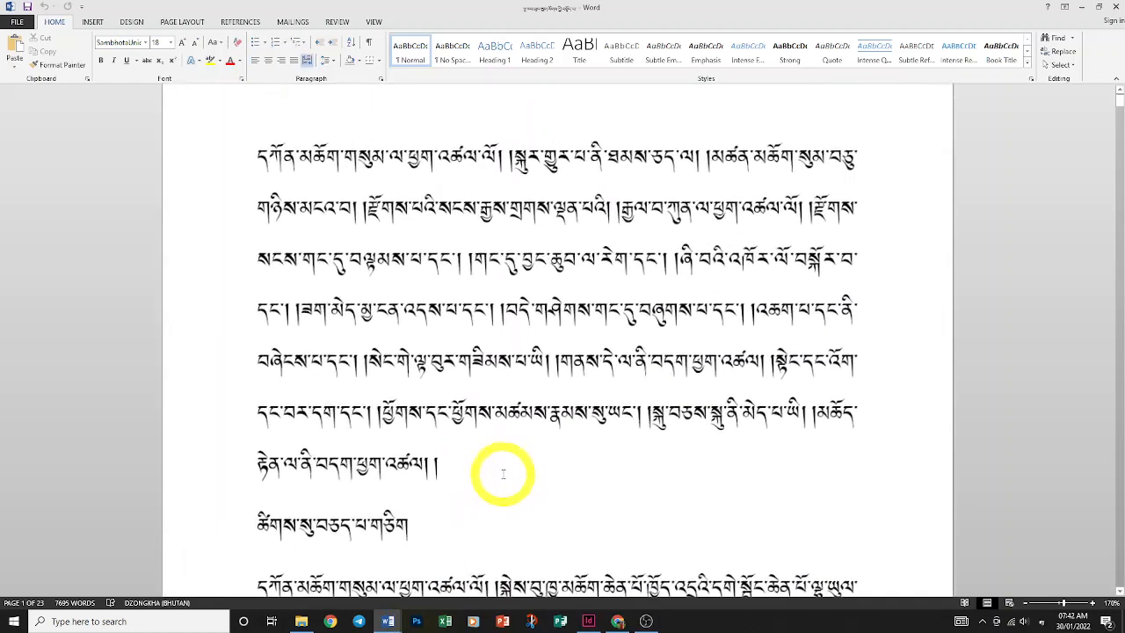
{"action": "key", "text": "ctrl+Home"}
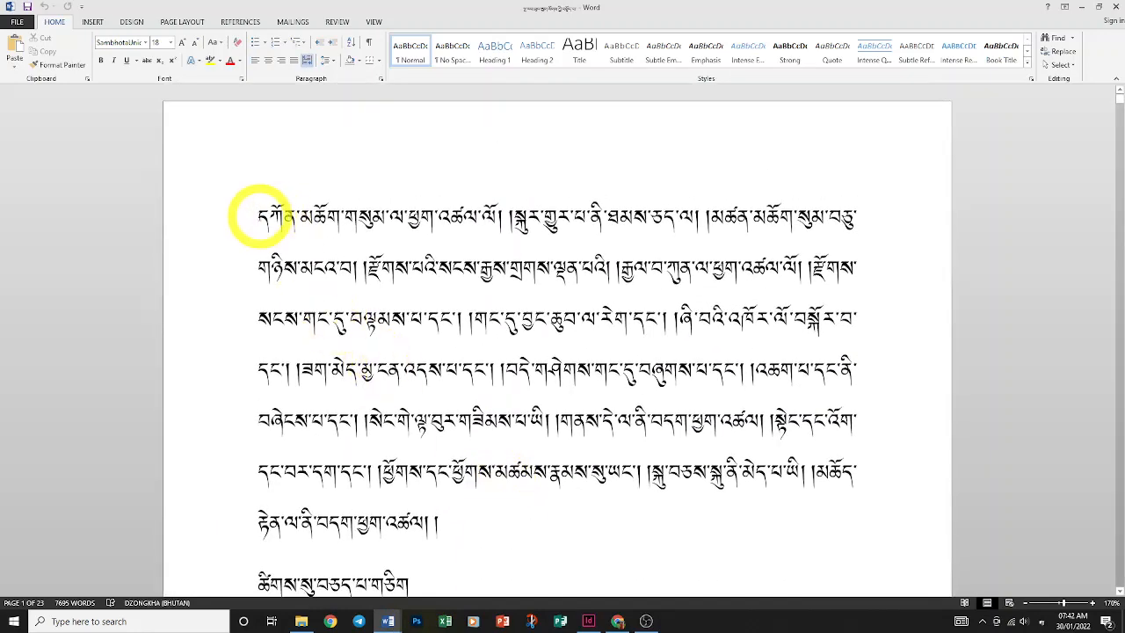
Cut the opening paragraph, then undo the cut to restore it
{"action": "left_click_drag", "start_coordinate": [264, 214], "coordinate": [448, 514]}
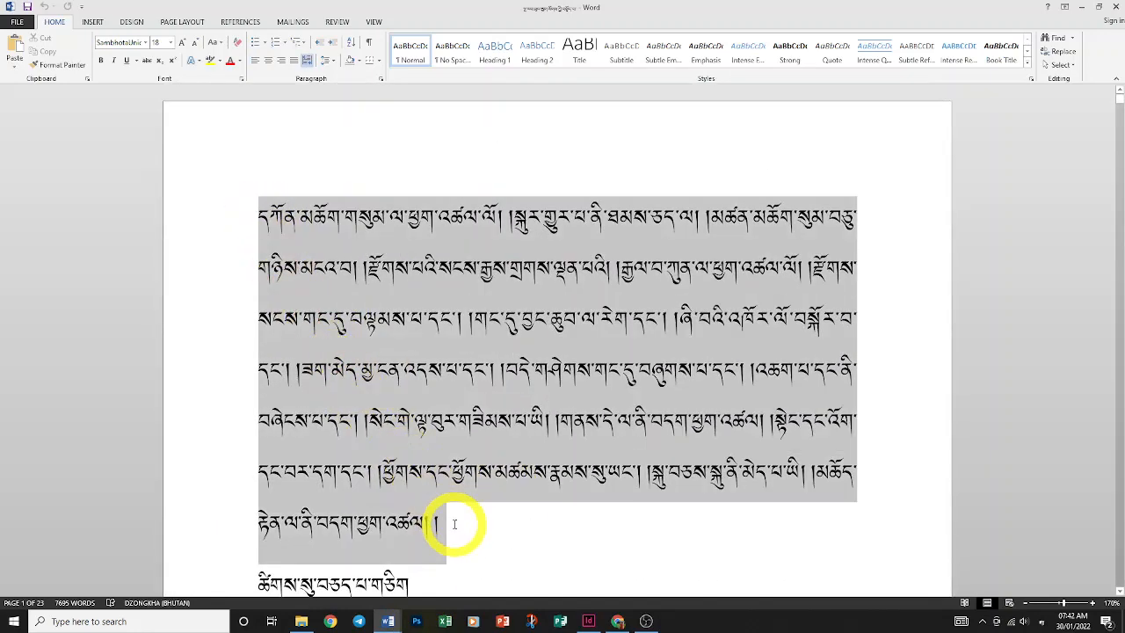
{"action": "right_click", "coordinate": [345, 245]}
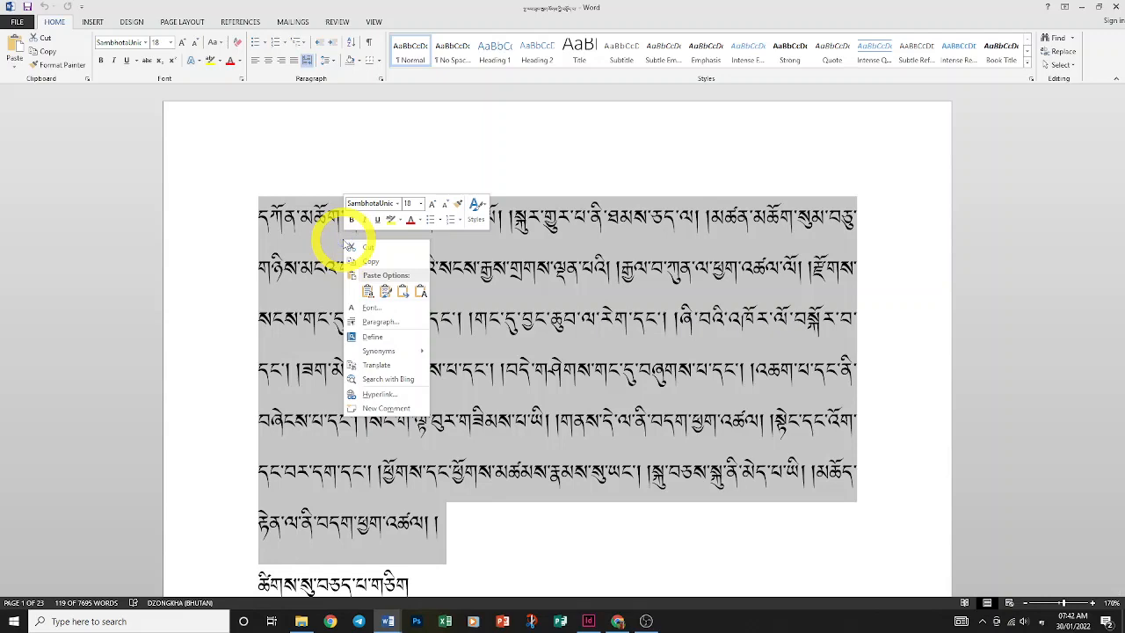
{"action": "left_click", "coordinate": [353, 247]}
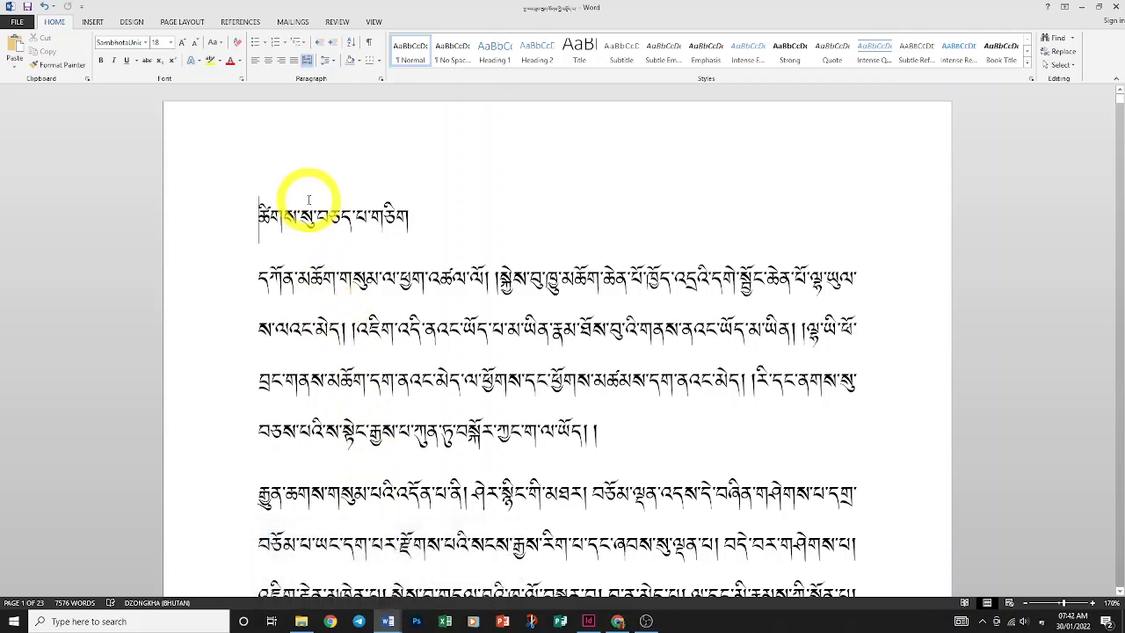
{"action": "key", "text": "ctrl+z"}
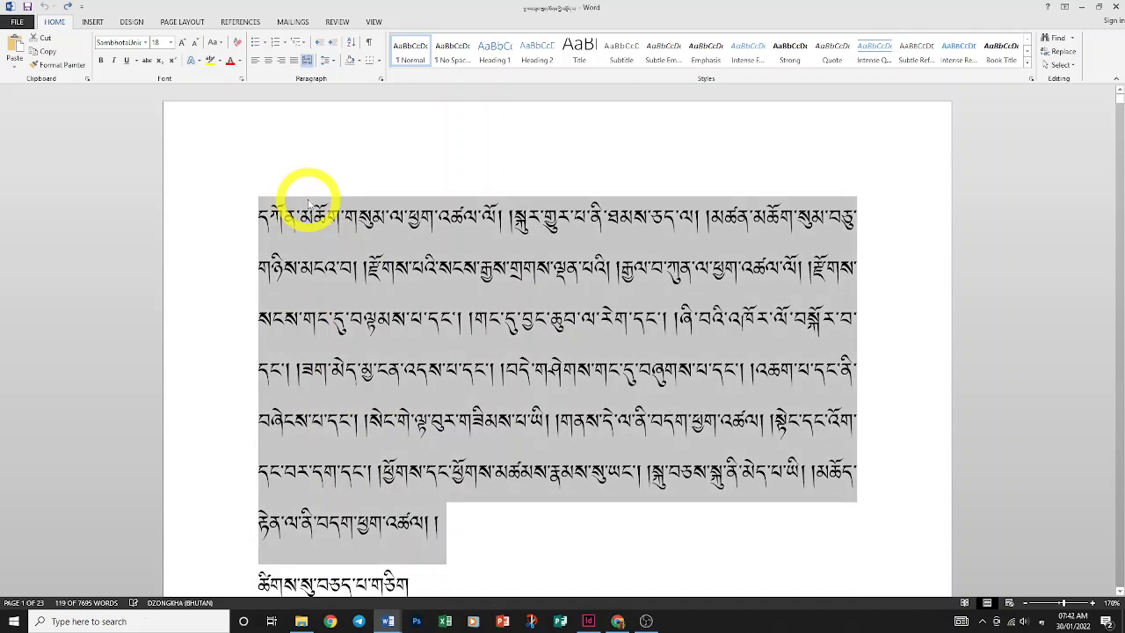
{"action": "left_click", "coordinate": [295, 241]}
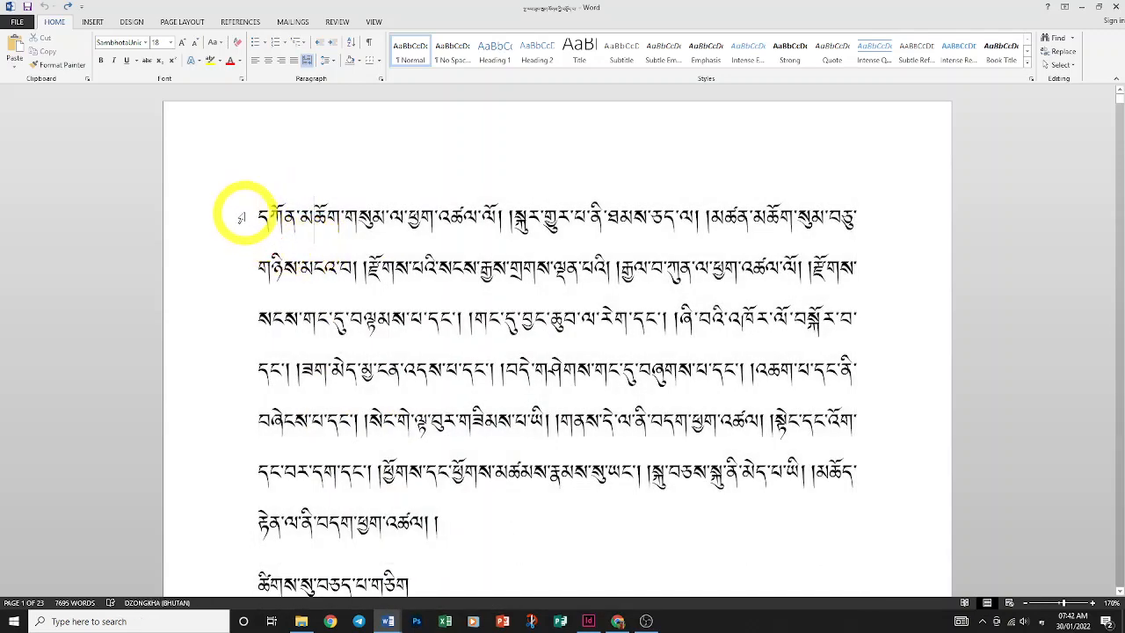
{"action": "left_click_drag", "start_coordinate": [242, 217], "coordinate": [230, 529]}
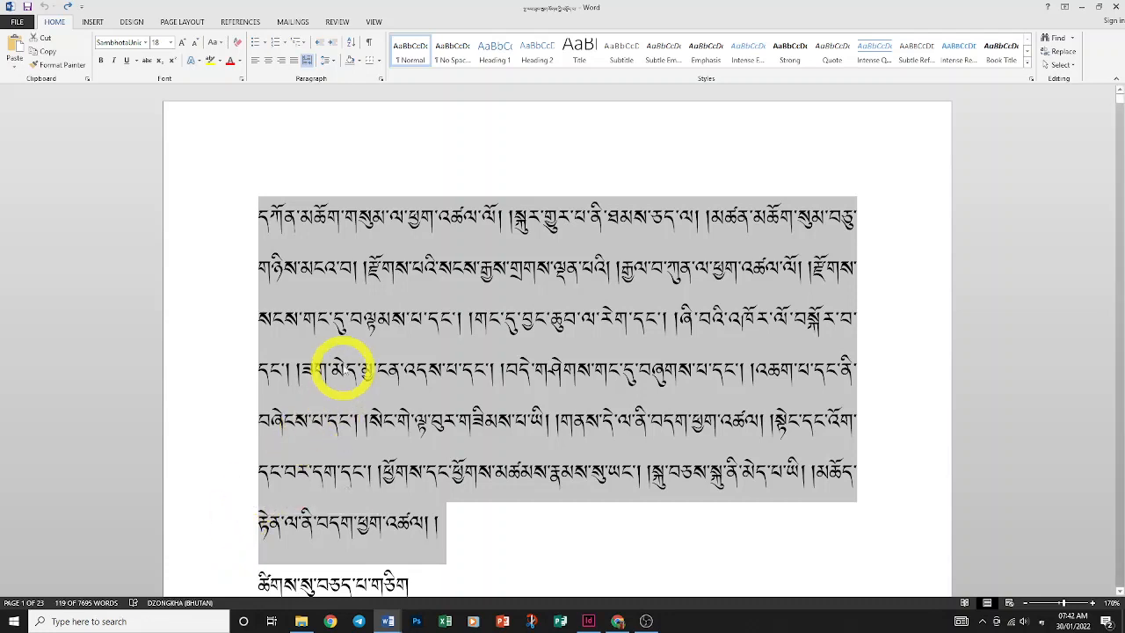
{"action": "right_click", "coordinate": [357, 297]}
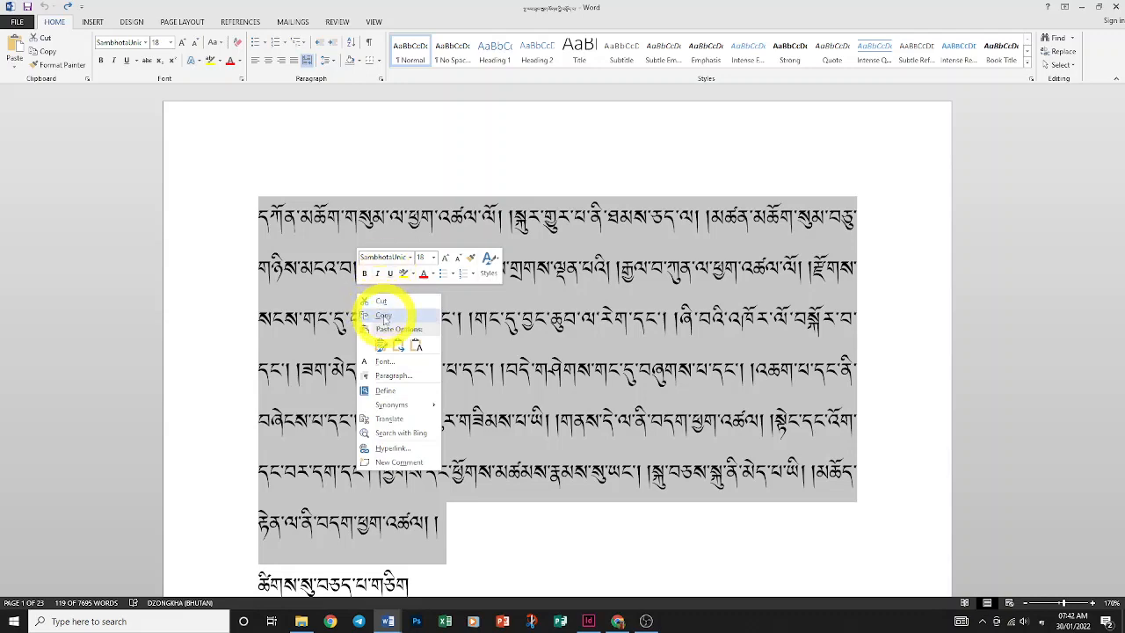
{"action": "left_click", "coordinate": [382, 302]}
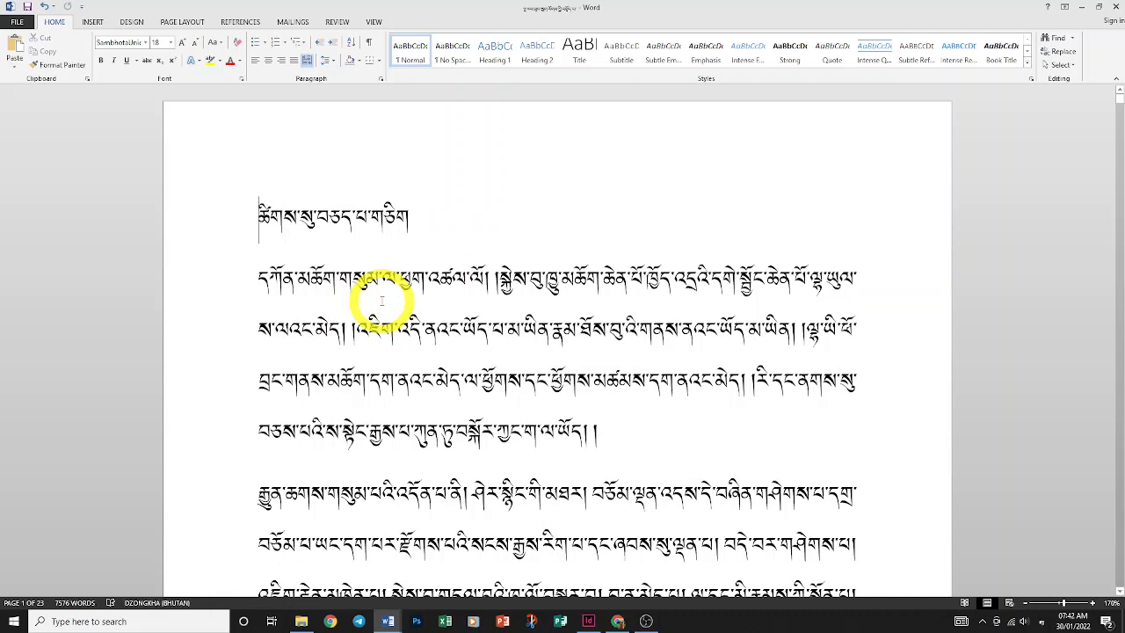
{"action": "key", "text": "ctrl+v"}
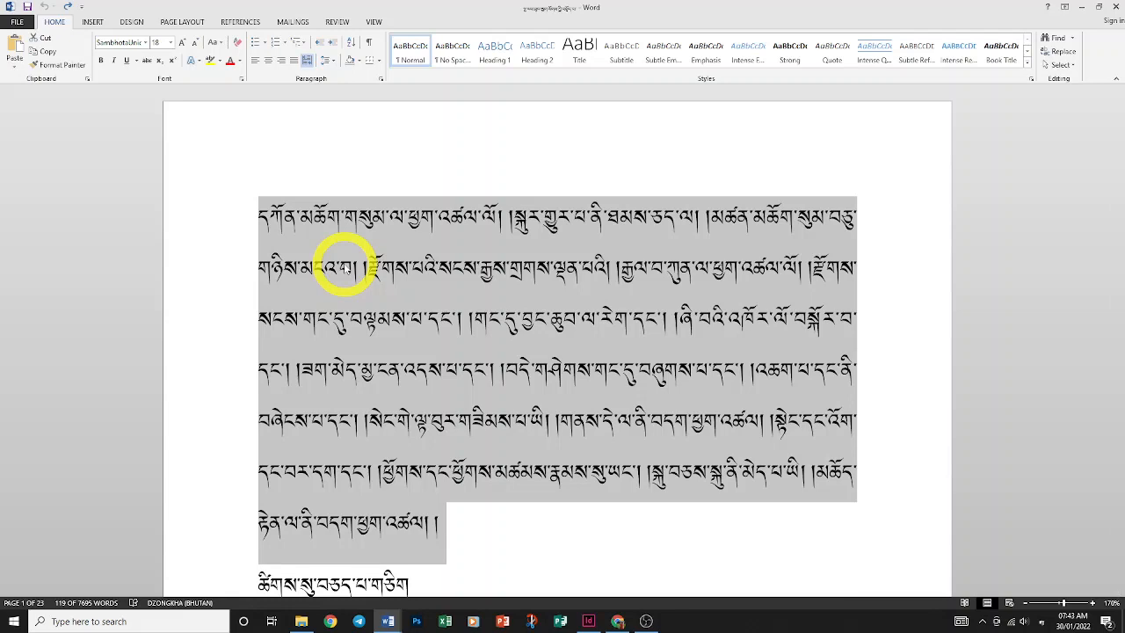
{"action": "left_click", "coordinate": [234, 220]}
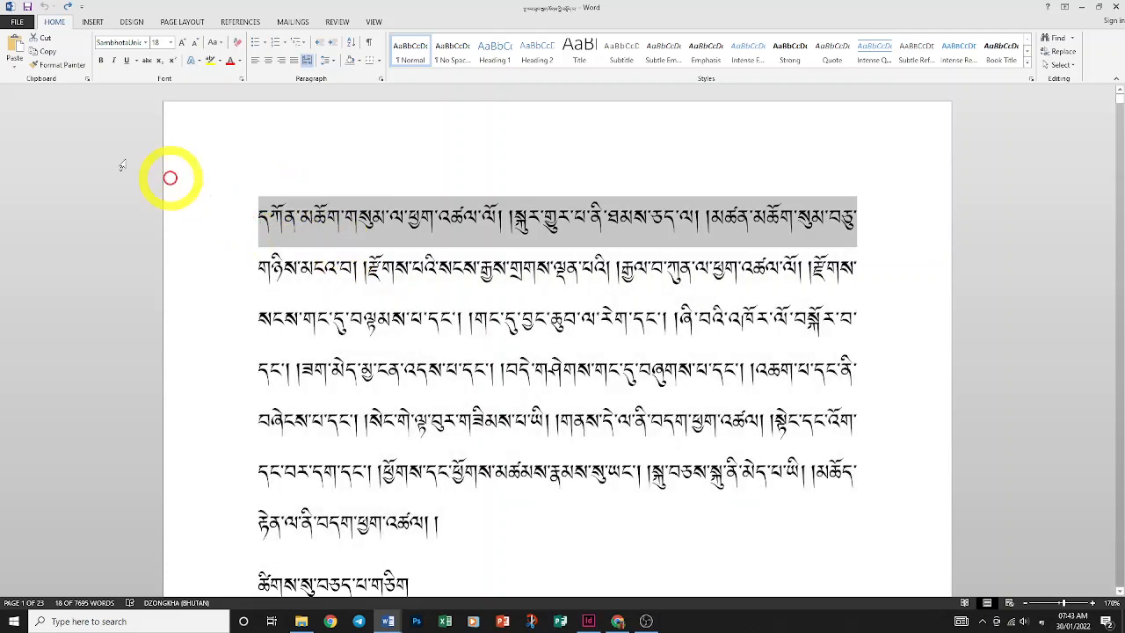
Select the 119-word opening paragraph and copy it with Home > Copy and the right-click menu
{"action": "left_click", "coordinate": [234, 253]}
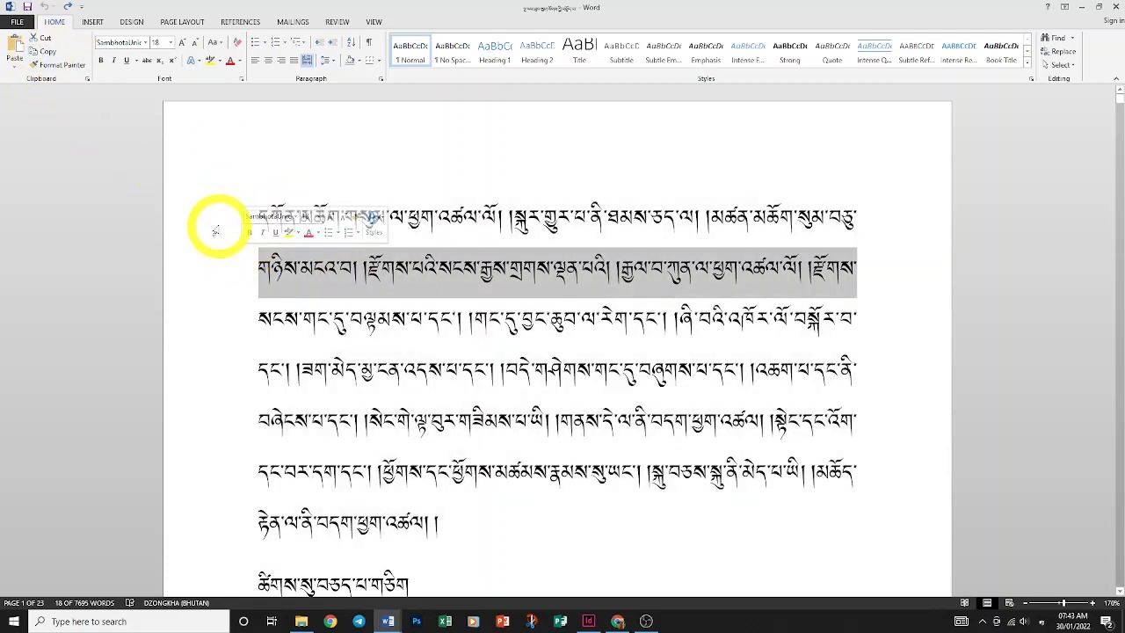
{"action": "left_click_drag", "start_coordinate": [218, 216], "coordinate": [255, 521]}
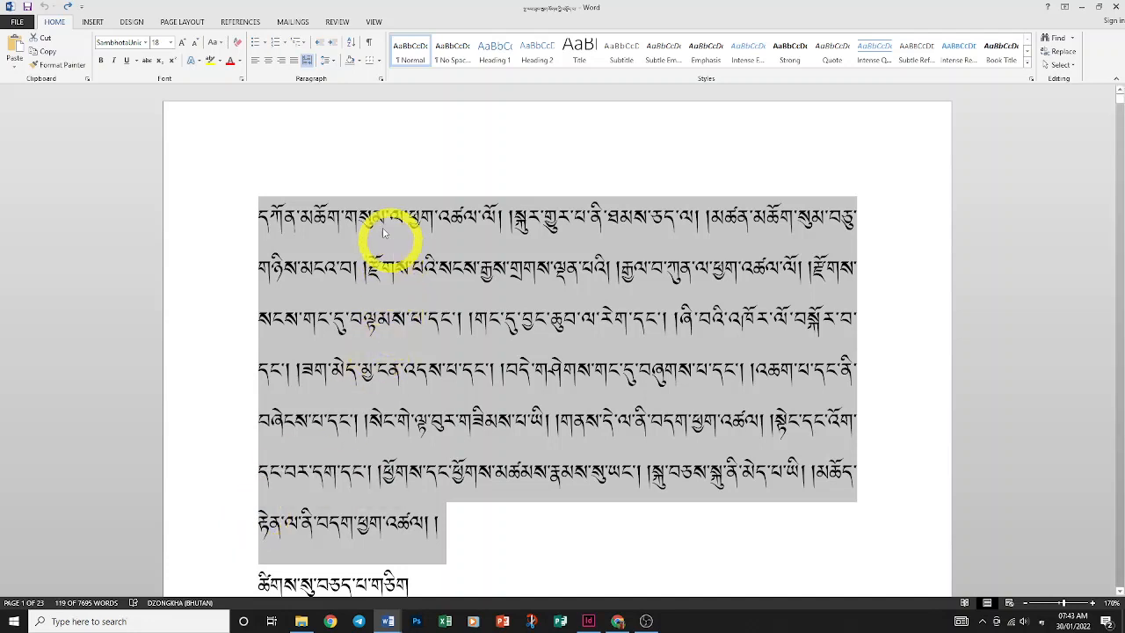
{"action": "left_click", "coordinate": [50, 54]}
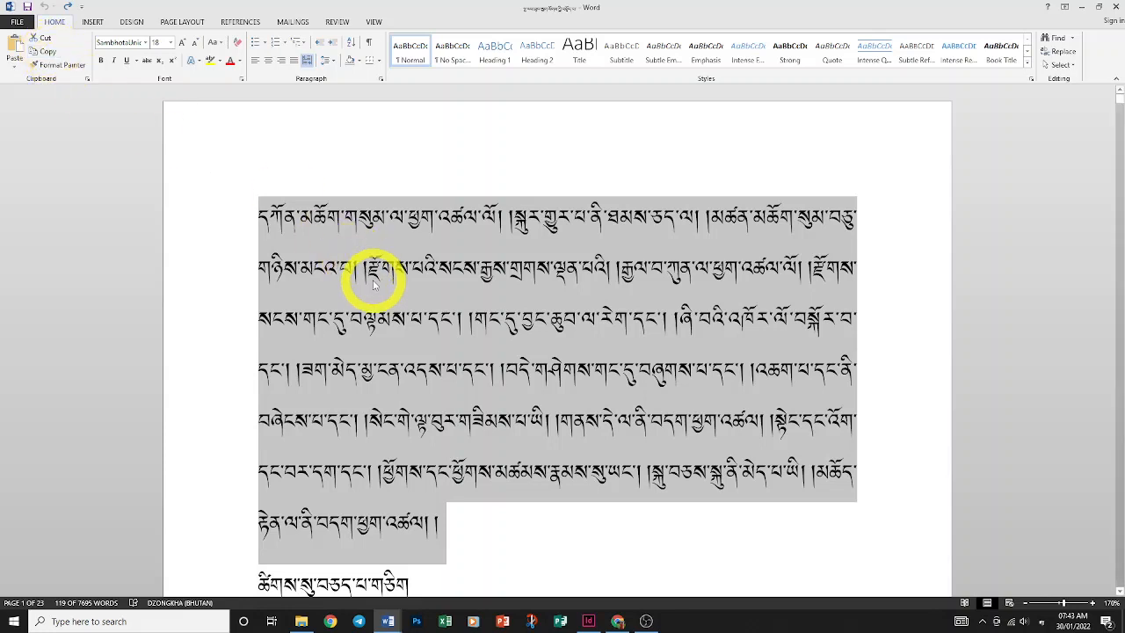
{"action": "right_click", "coordinate": [313, 238]}
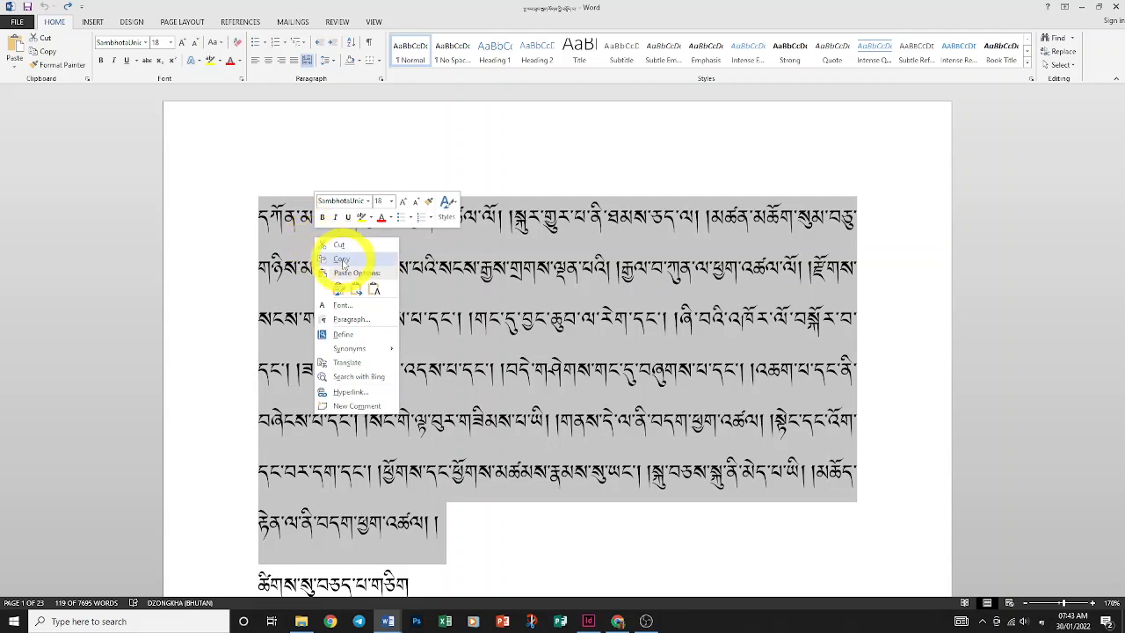
{"action": "left_click", "coordinate": [342, 261]}
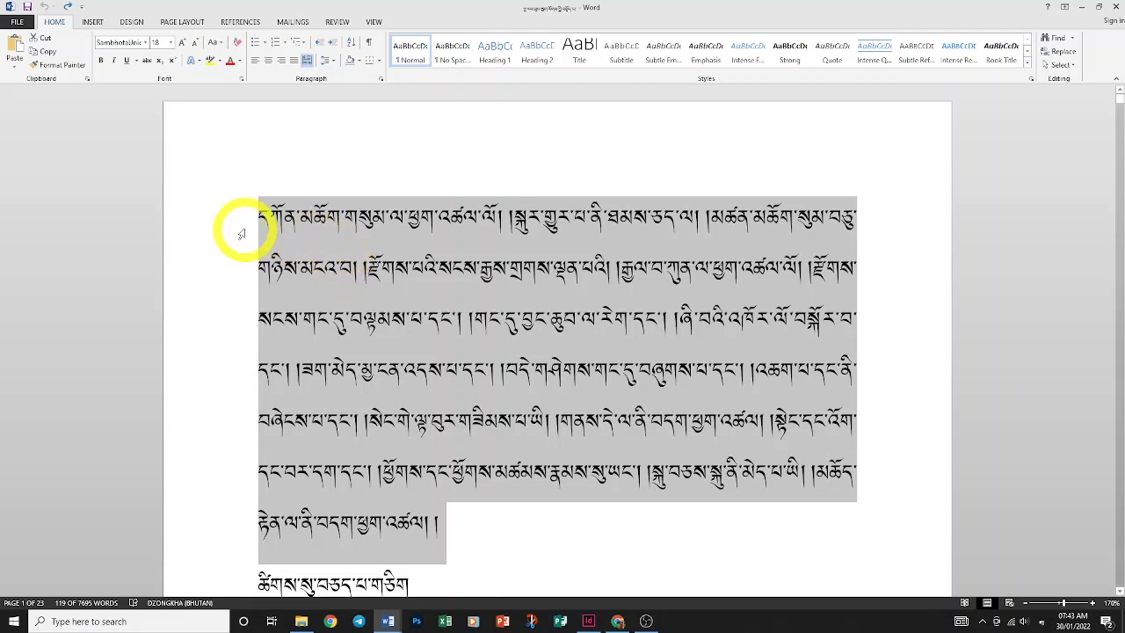
Select the opening paragraph, cut it, undo the cut, then copy it
{"action": "left_click", "coordinate": [284, 238]}
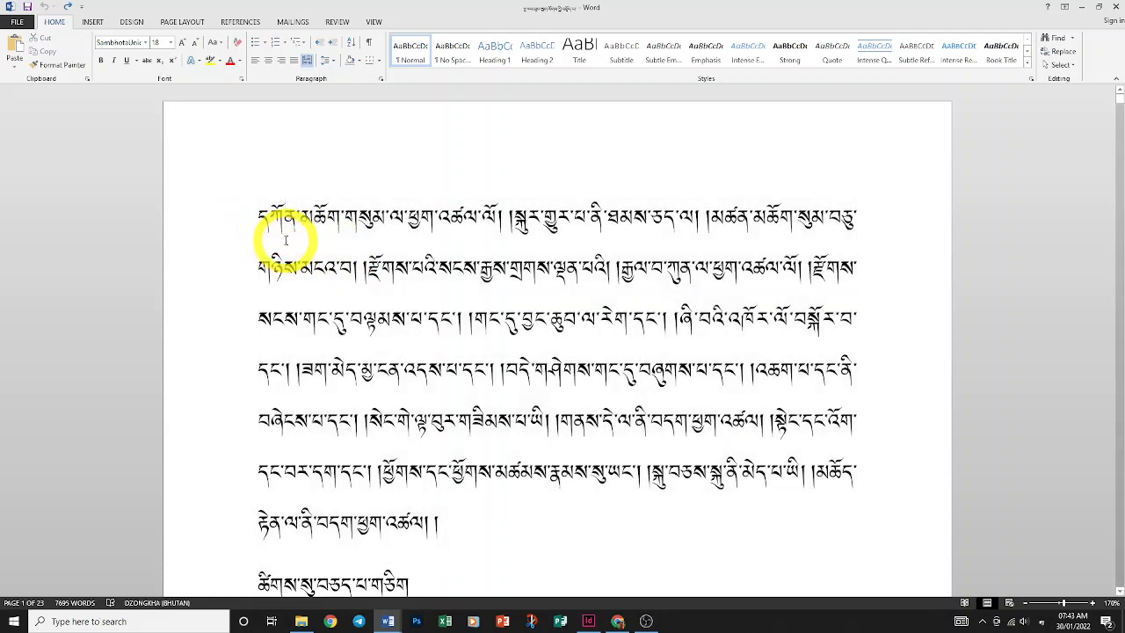
{"action": "left_click_drag", "start_coordinate": [229, 229], "coordinate": [286, 528]}
{"action": "right_click", "coordinate": [356, 256]}
{"action": "left_click", "coordinate": [373, 265]}
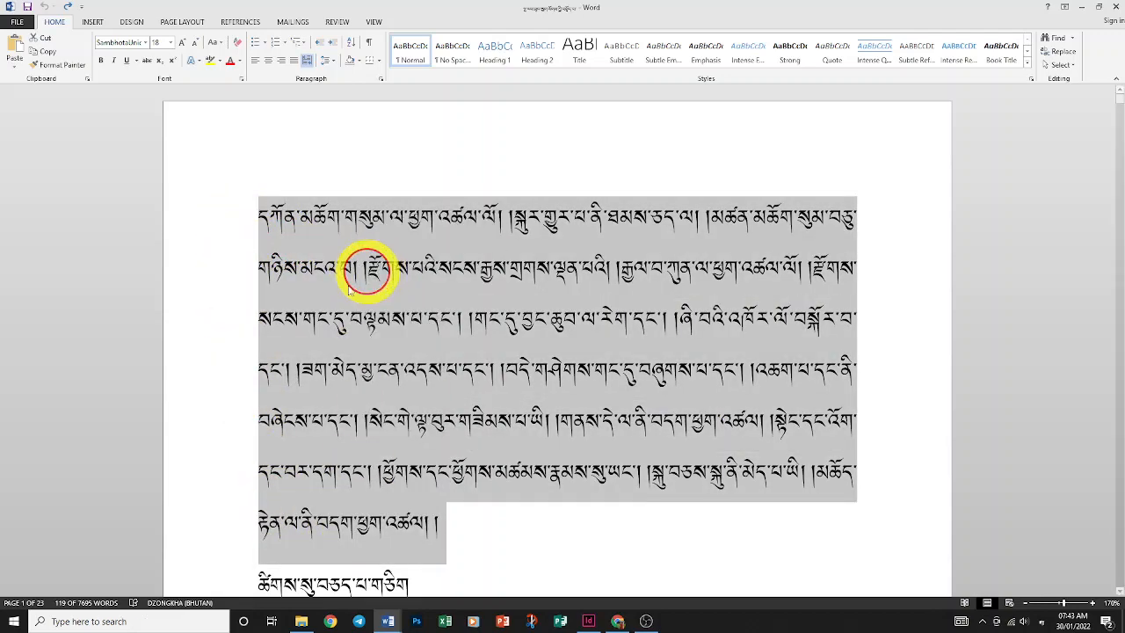
{"action": "key", "text": "ctrl+z"}
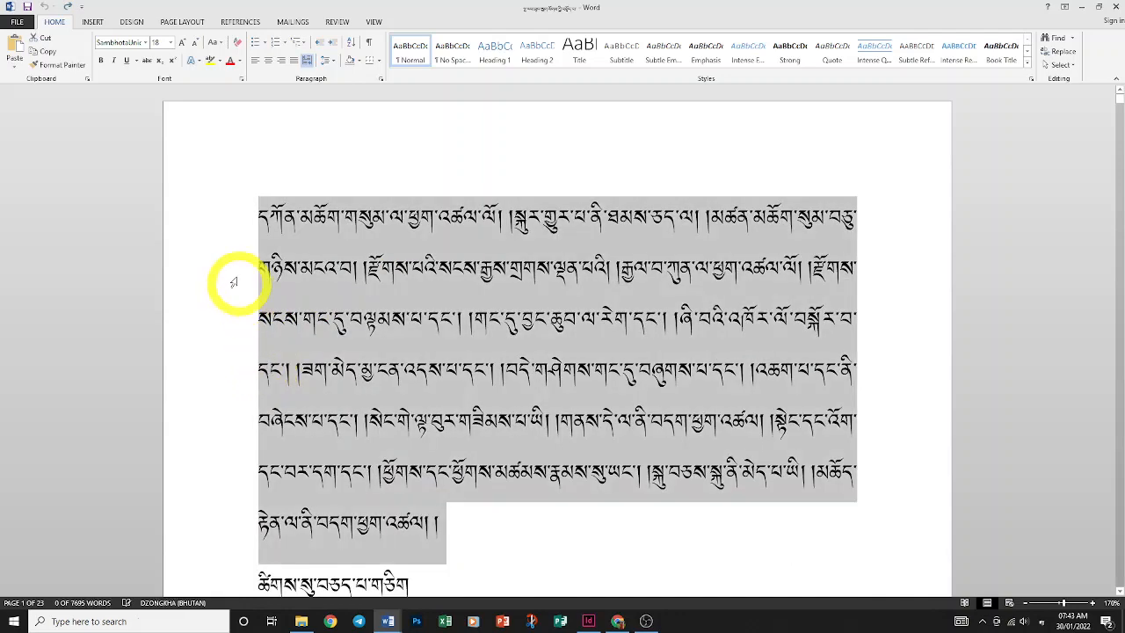
{"action": "right_click", "coordinate": [294, 235]}
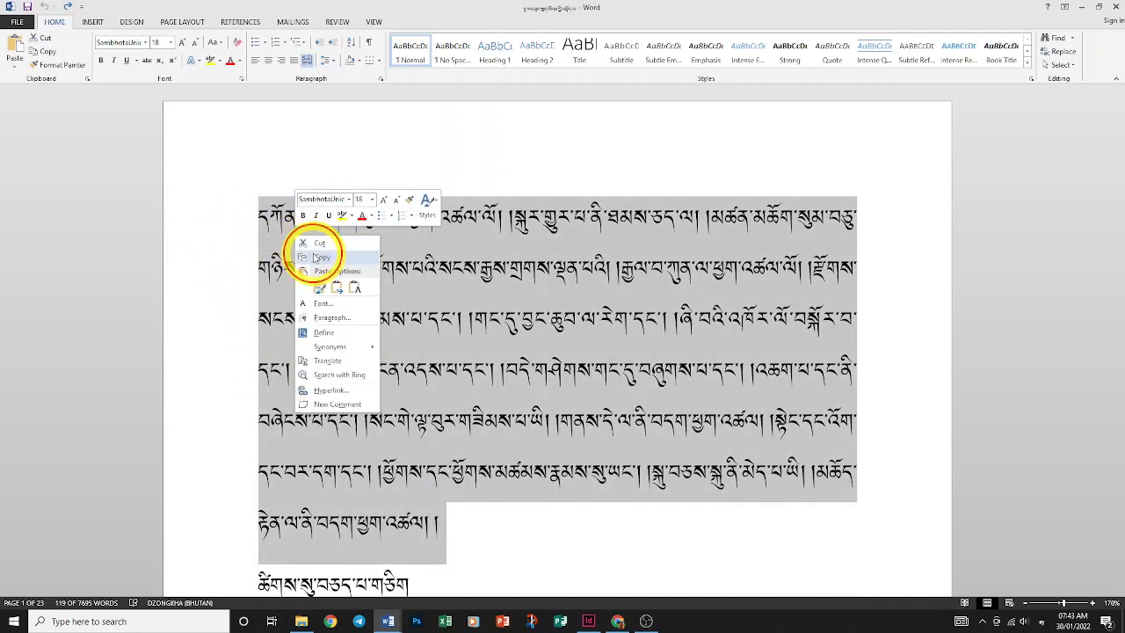
{"action": "left_click", "coordinate": [314, 257]}
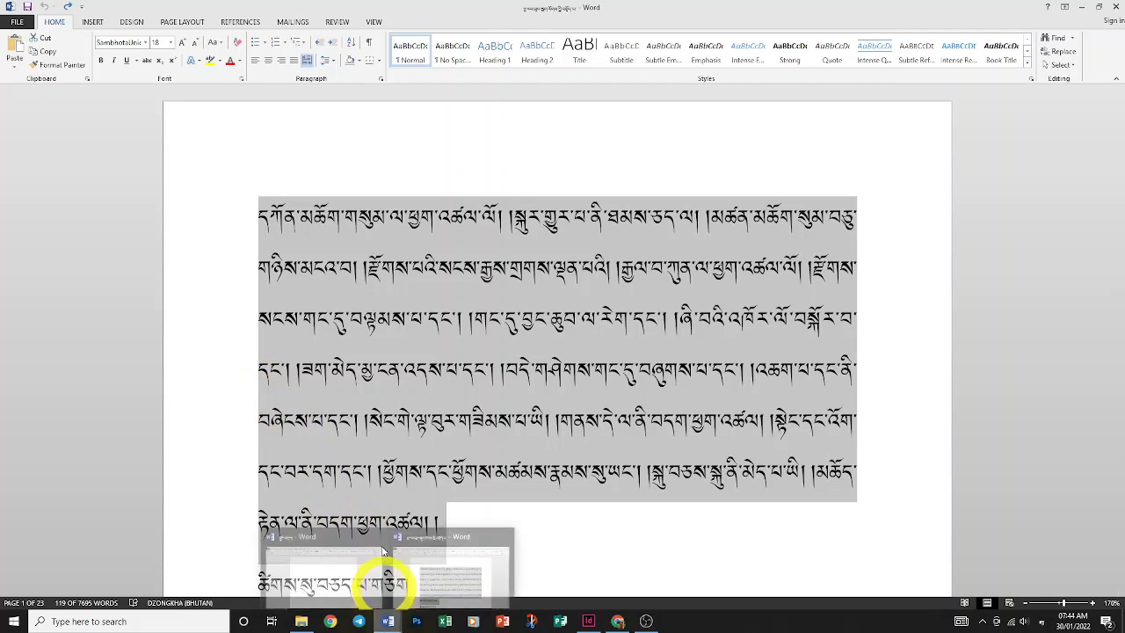
Reselect the whole opening paragraph, copy it, and return to the blank 3-page document
{"action": "left_click", "coordinate": [356, 335]}
{"action": "left_click_drag", "start_coordinate": [235, 237], "coordinate": [289, 535]}
{"action": "right_click", "coordinate": [358, 280]}
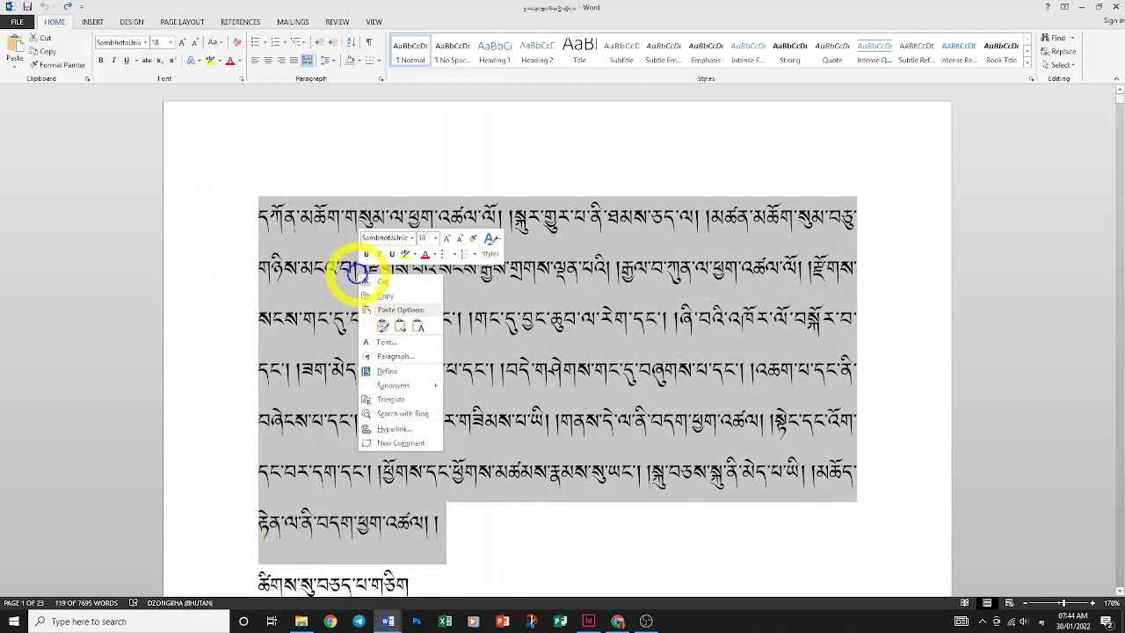
{"action": "left_click", "coordinate": [379, 299]}
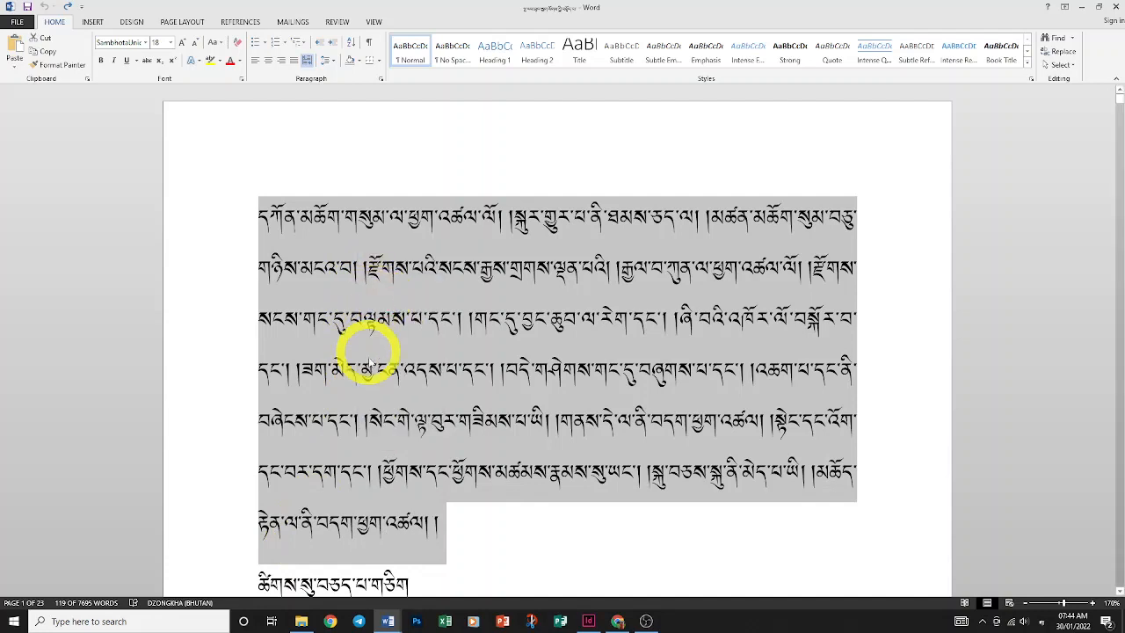
{"action": "mouse_move", "coordinate": [391, 613]}
{"action": "left_click", "coordinate": [361, 580]}
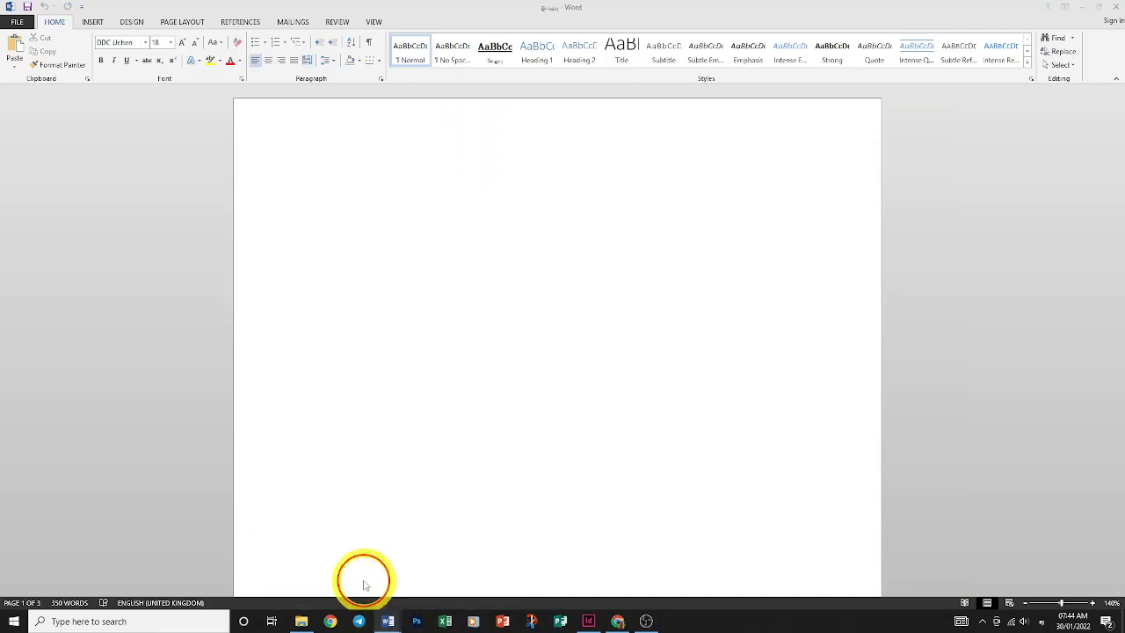
Paste the copied Dzongkha paragraph onto the blank first page and select all seven lines
{"action": "left_click", "coordinate": [330, 197]}
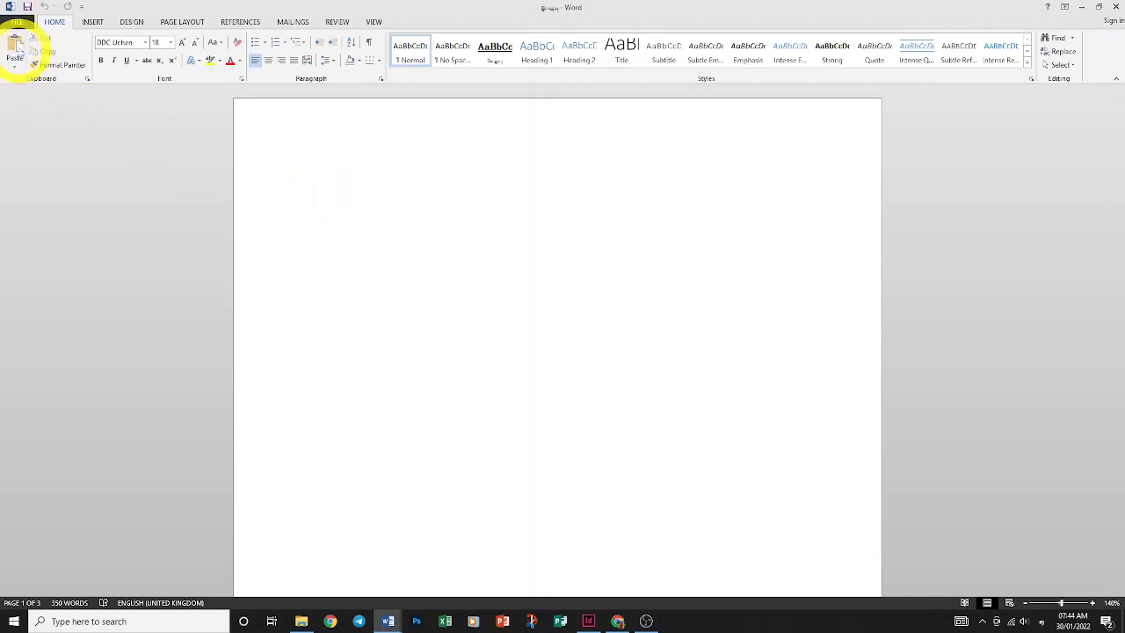
{"action": "left_click", "coordinate": [15, 46]}
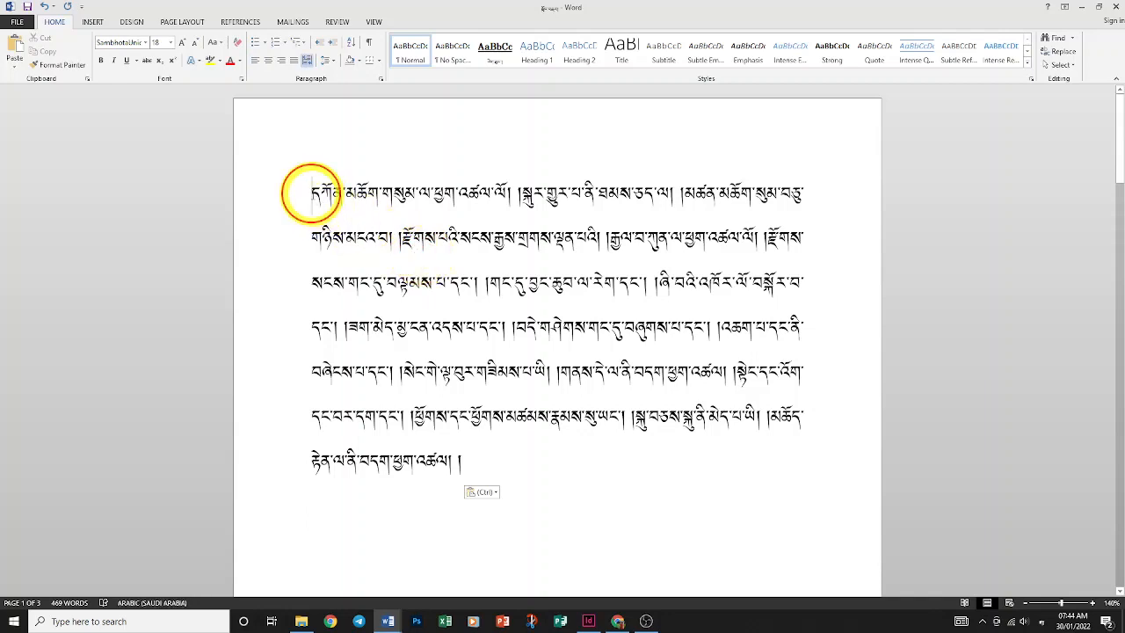
{"action": "left_click_drag", "start_coordinate": [302, 195], "coordinate": [502, 459]}
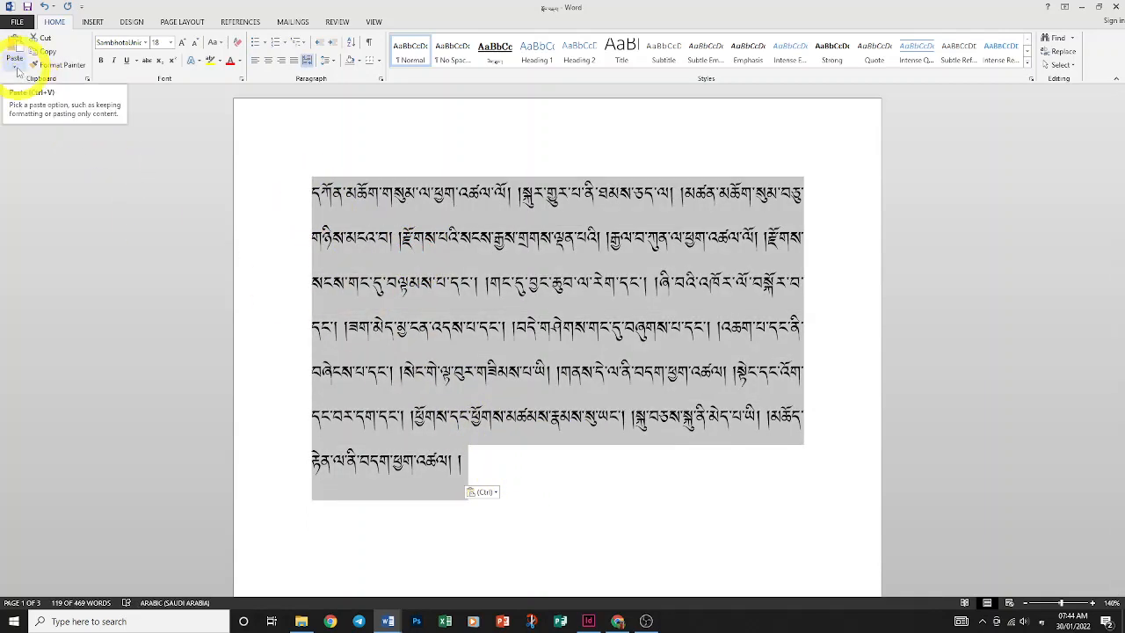
{"action": "left_click", "coordinate": [14, 72]}
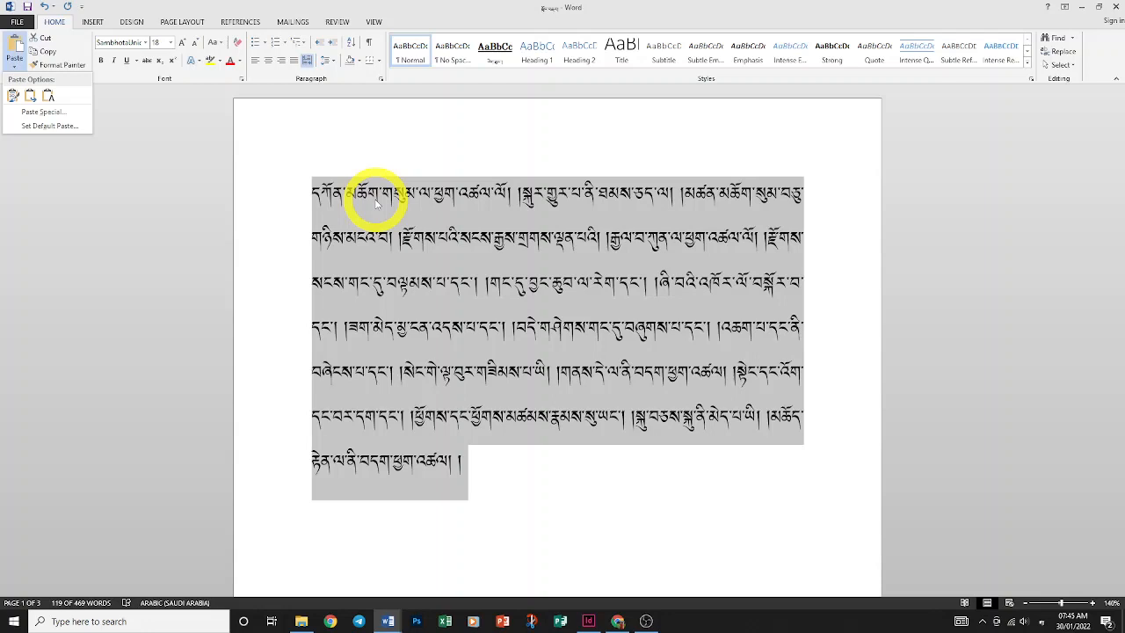
{"action": "left_click", "coordinate": [337, 174]}
{"action": "left_click", "coordinate": [334, 208]}
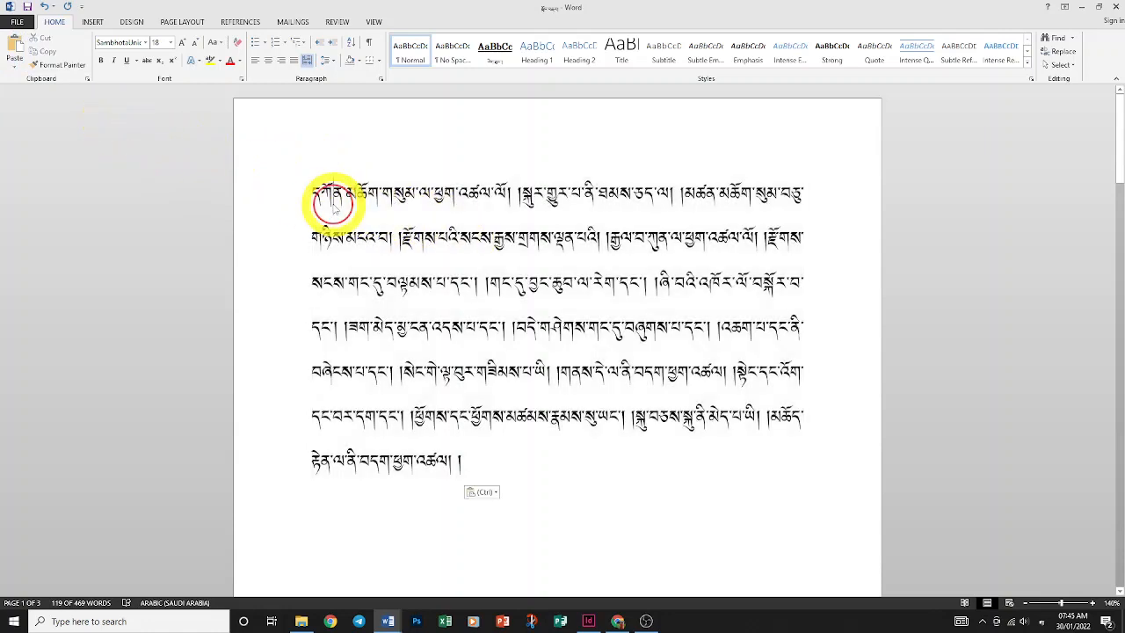
{"action": "left_click_drag", "start_coordinate": [293, 196], "coordinate": [370, 481]}
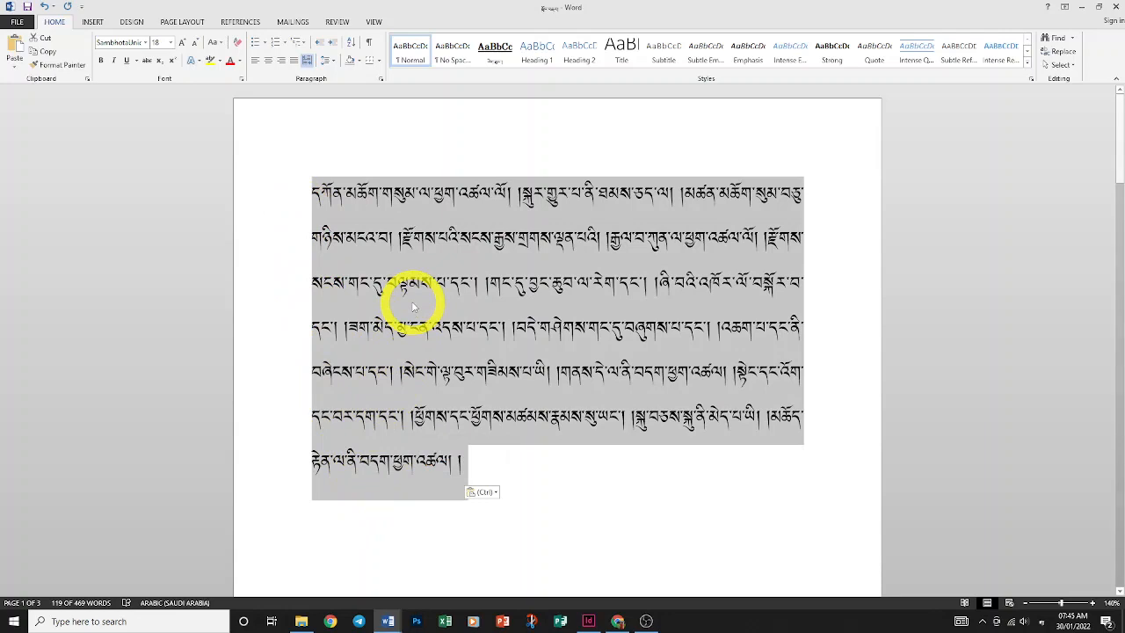
Paste two more copies of the paragraph, then select all text and delete it
{"action": "key", "text": "Right"}
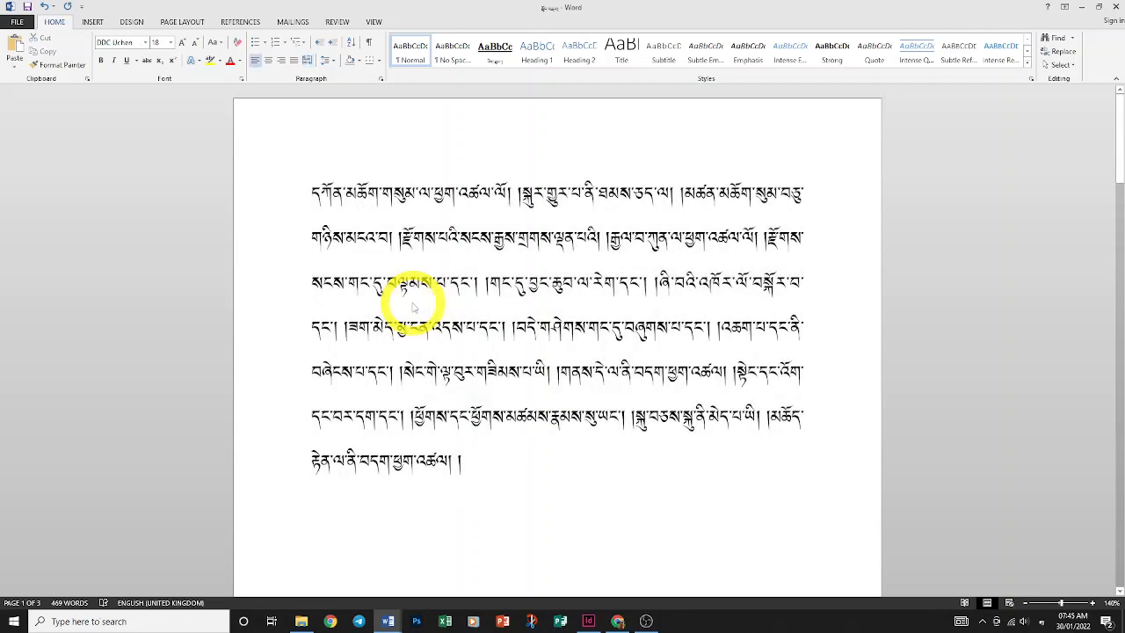
{"action": "key", "text": "ctrl+v"}
{"action": "scroll", "coordinate": [430, 282], "scroll_direction": "down", "scroll_amount": 5}
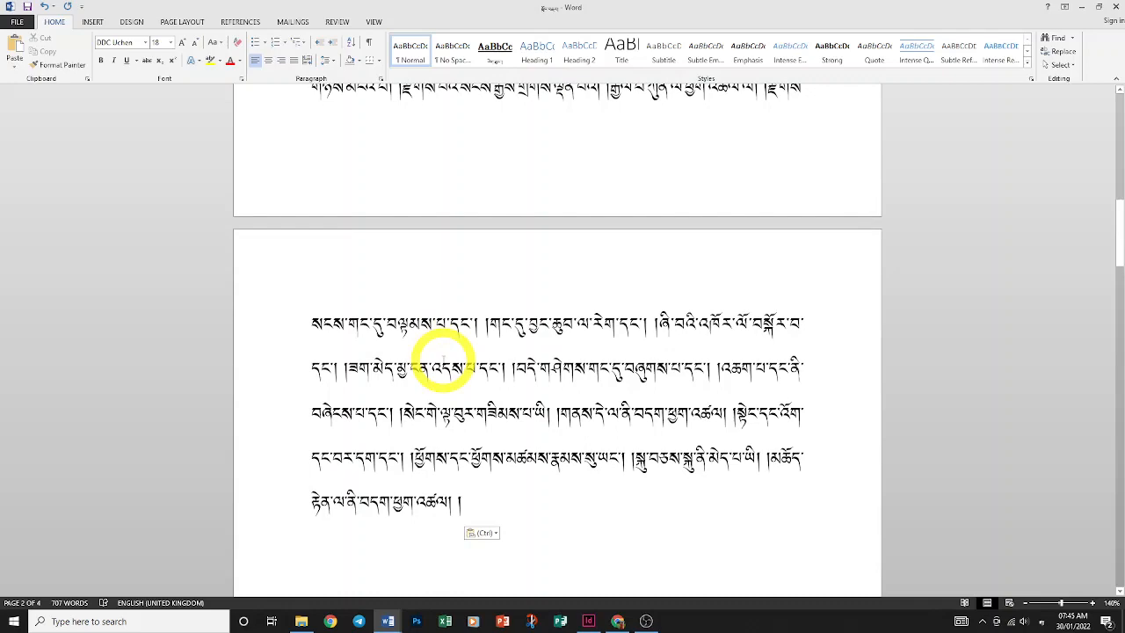
{"action": "key", "text": "ctrl+v"}
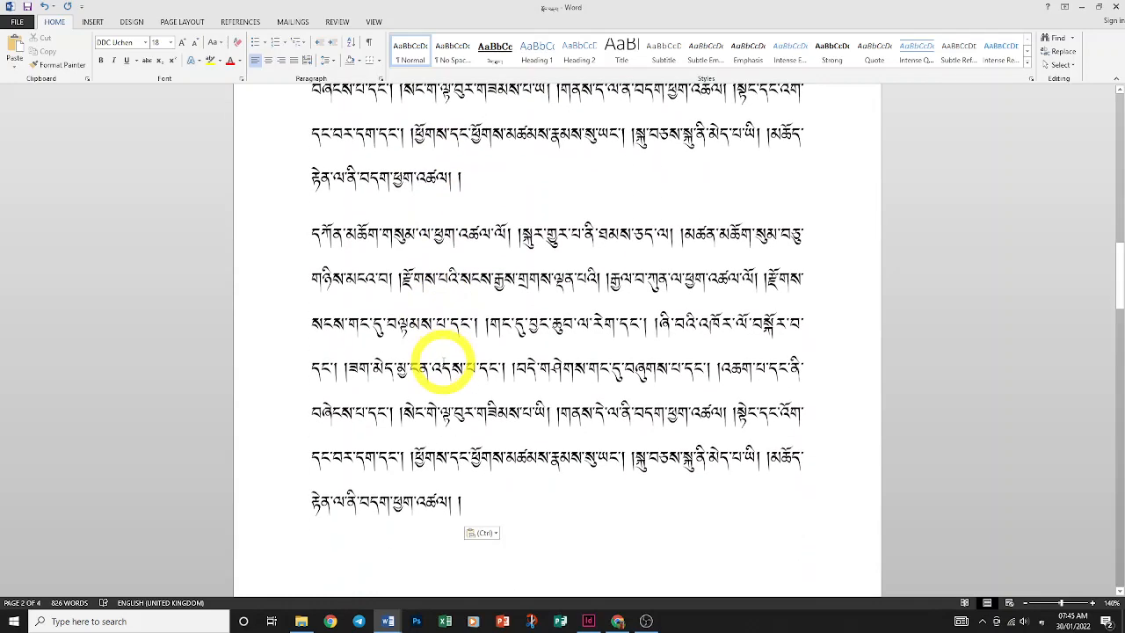
{"action": "key", "text": "ctrl+a"}
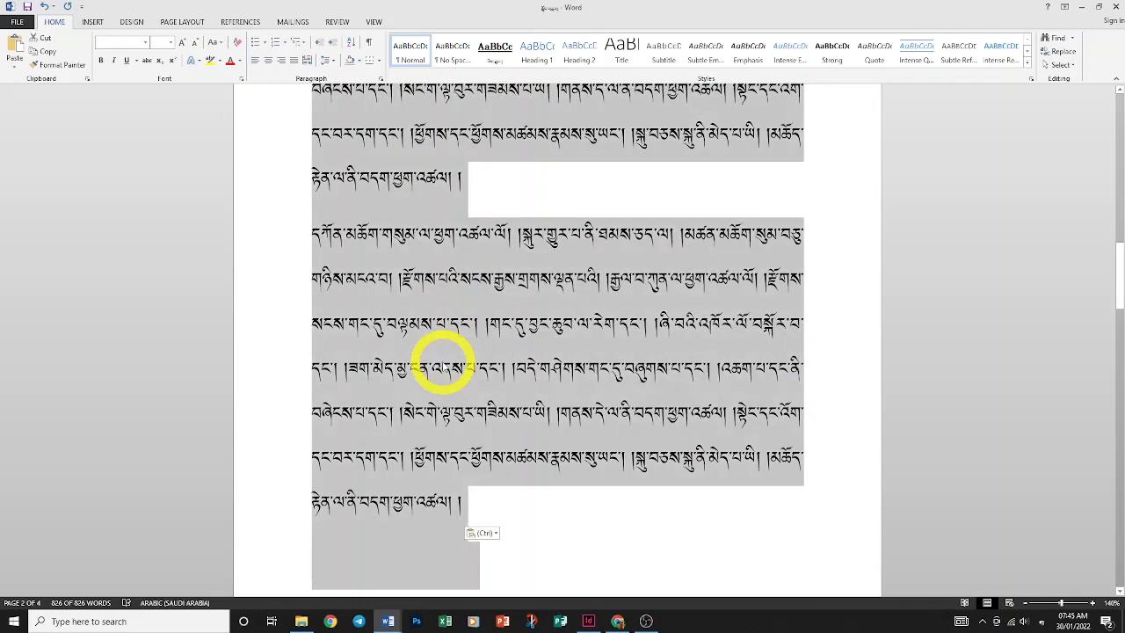
{"action": "key", "text": "BackSpace"}
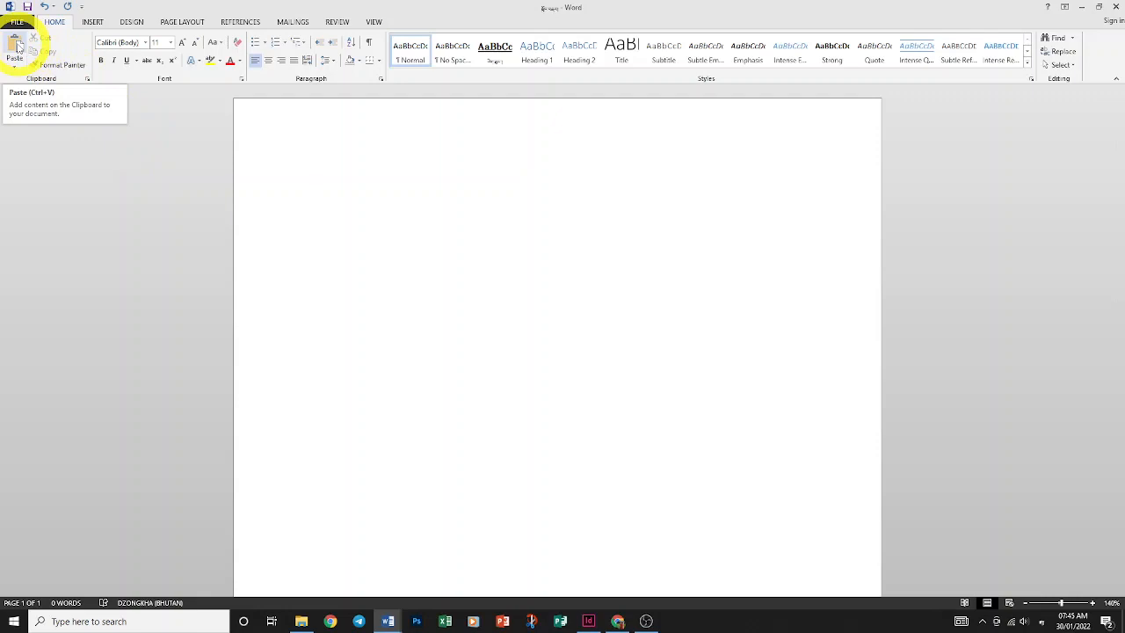
Paste the paragraph and delete it, then paste a single copy again and select it
{"action": "left_click", "coordinate": [18, 45]}
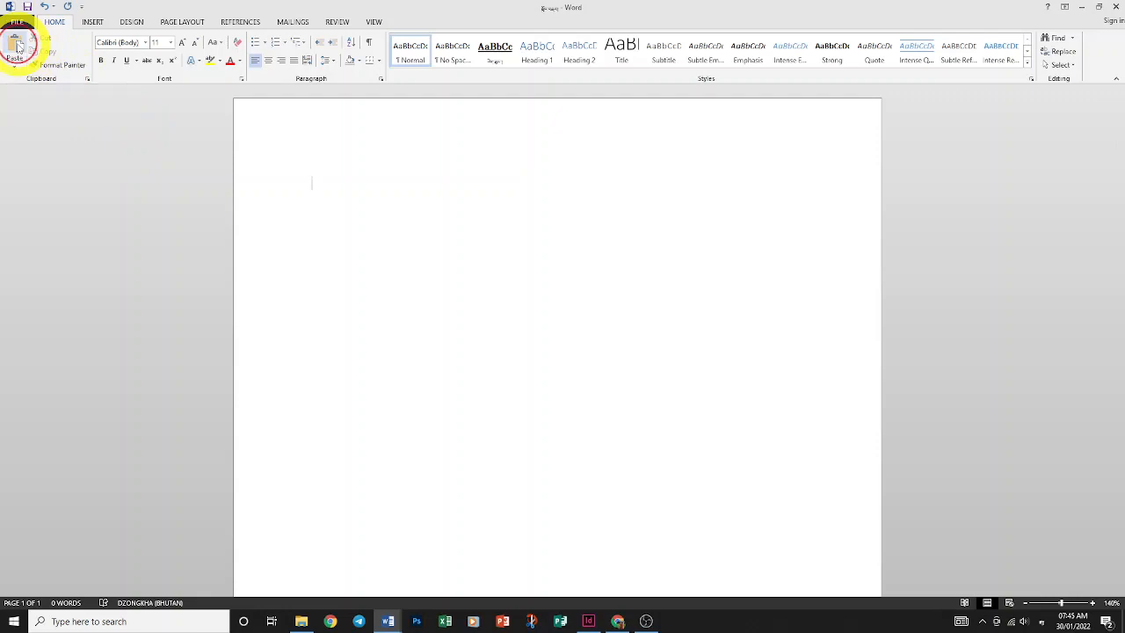
{"action": "left_click_drag", "start_coordinate": [517, 475], "coordinate": [283, 205]}
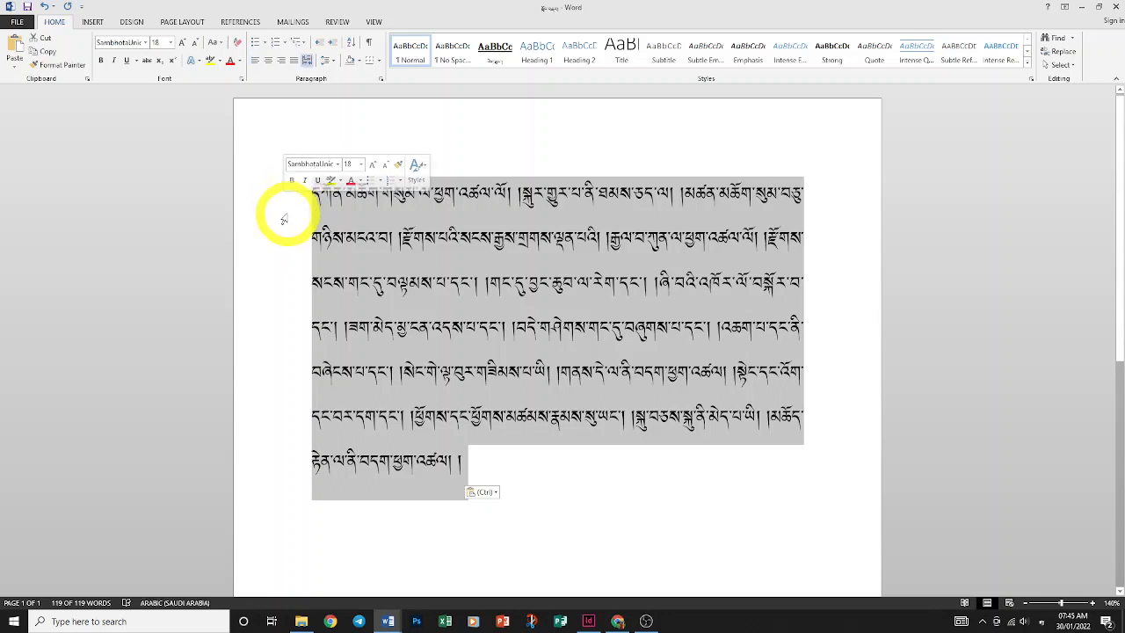
{"action": "key", "text": "Delete"}
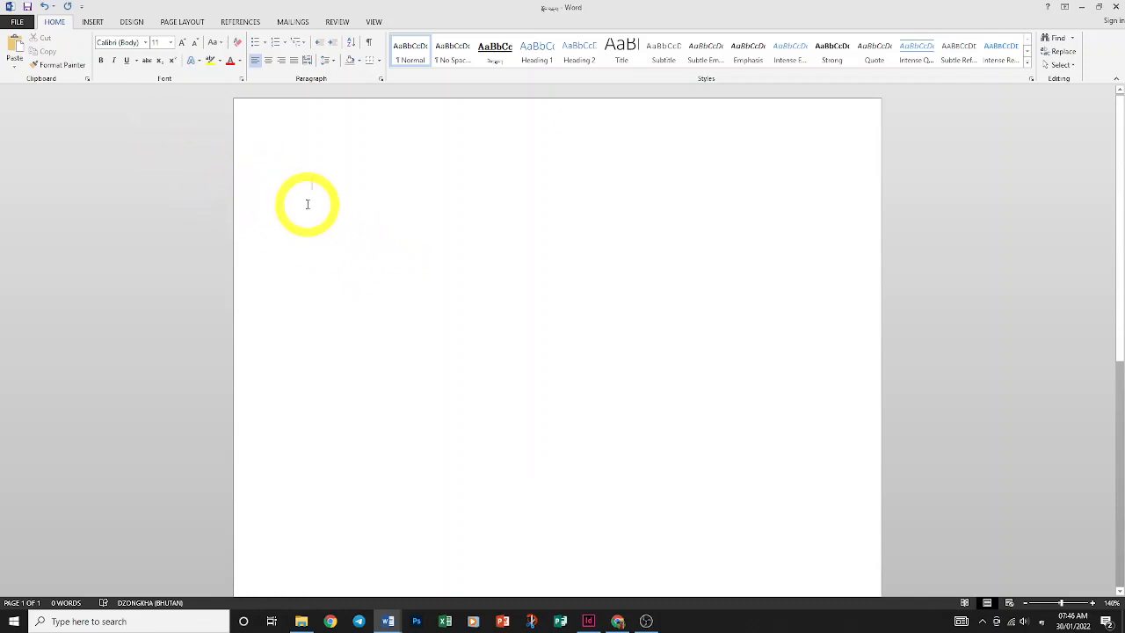
{"action": "key", "text": "ctrl+v"}
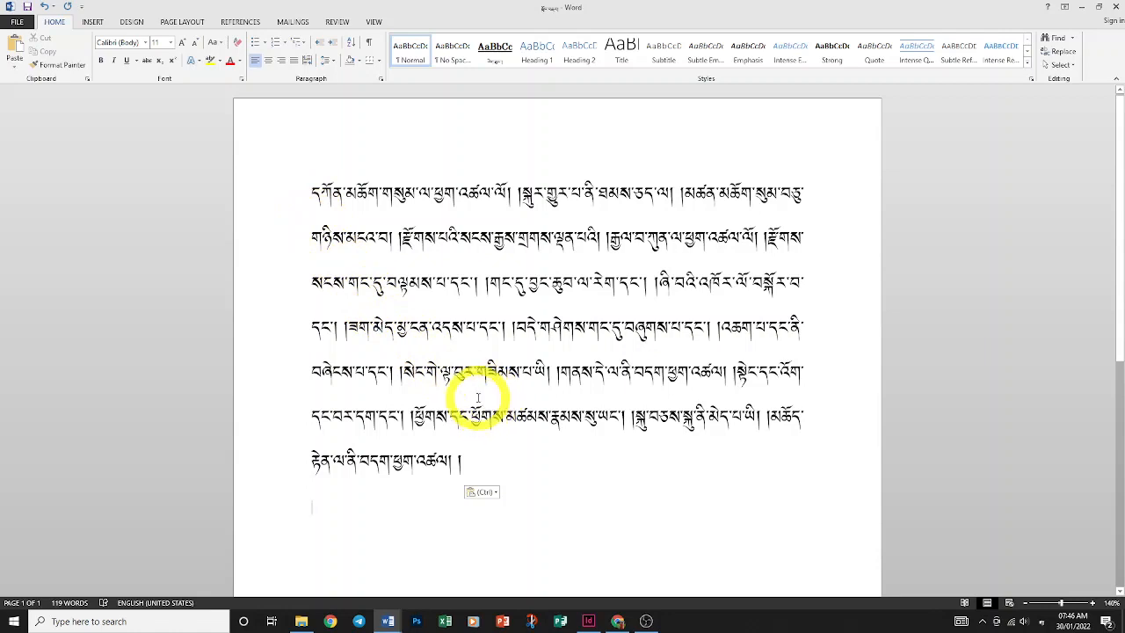
{"action": "left_click_drag", "start_coordinate": [473, 458], "coordinate": [271, 176]}
Cut the selected Dzongkha text, paste it back with Keep Source Formatting, then undo the paste
{"action": "right_click", "coordinate": [342, 197]}
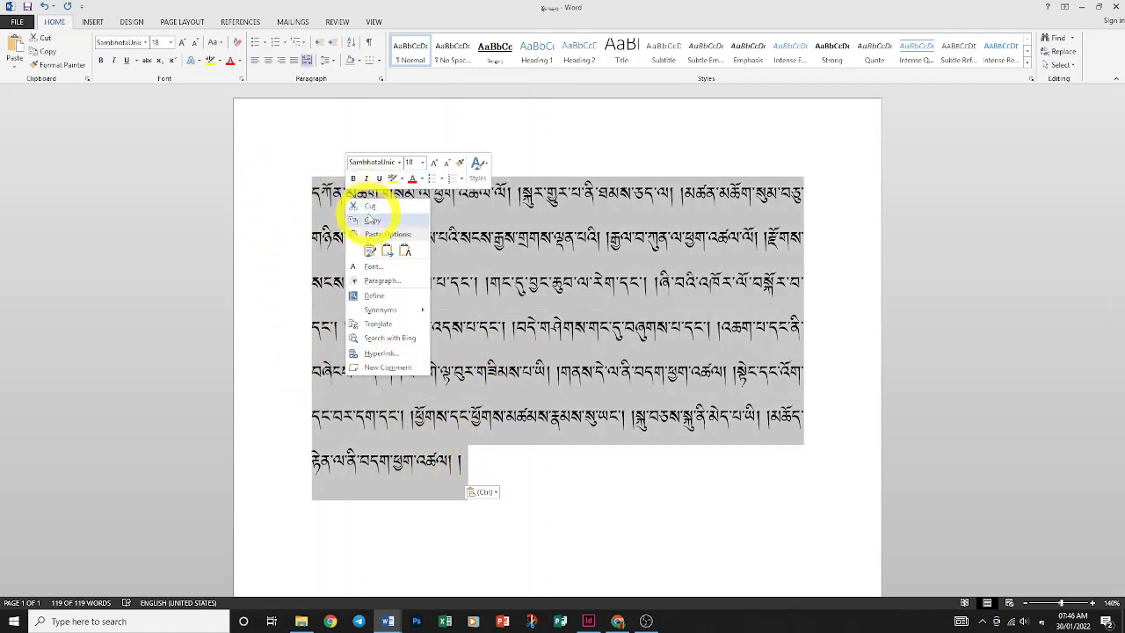
{"action": "left_click", "coordinate": [367, 214]}
{"action": "right_click", "coordinate": [369, 202]}
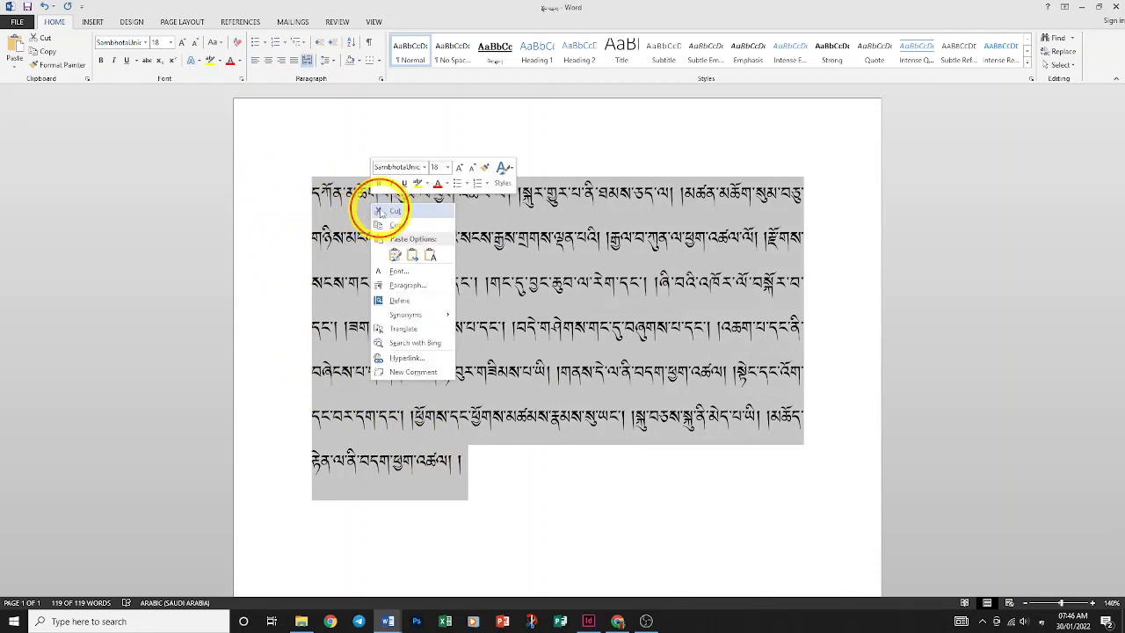
{"action": "left_click", "coordinate": [392, 210]}
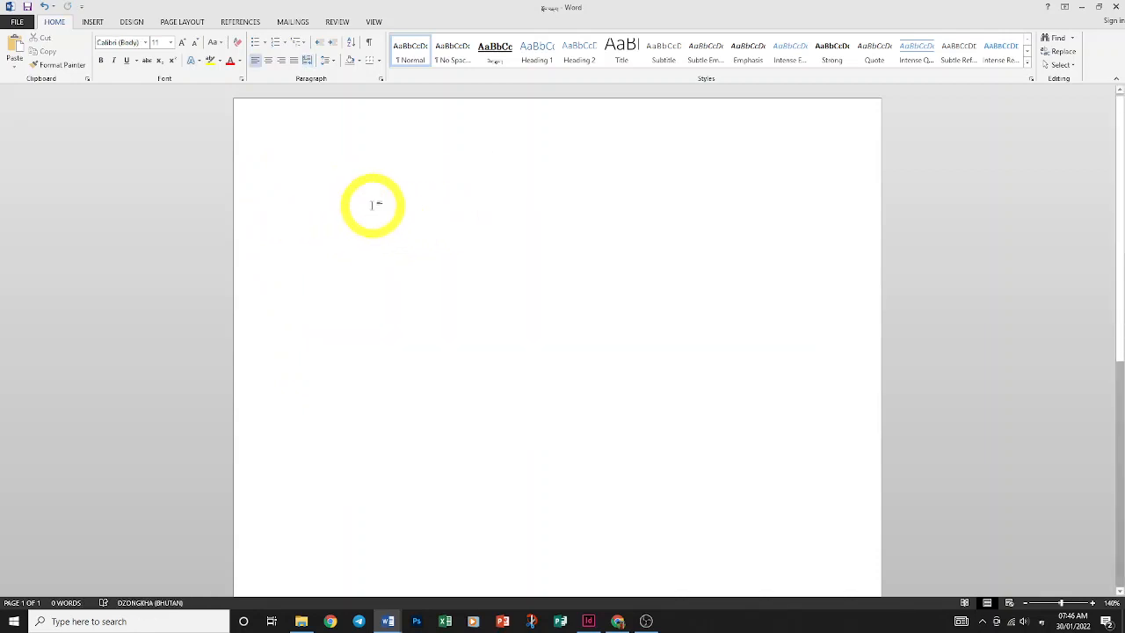
{"action": "right_click", "coordinate": [299, 185]}
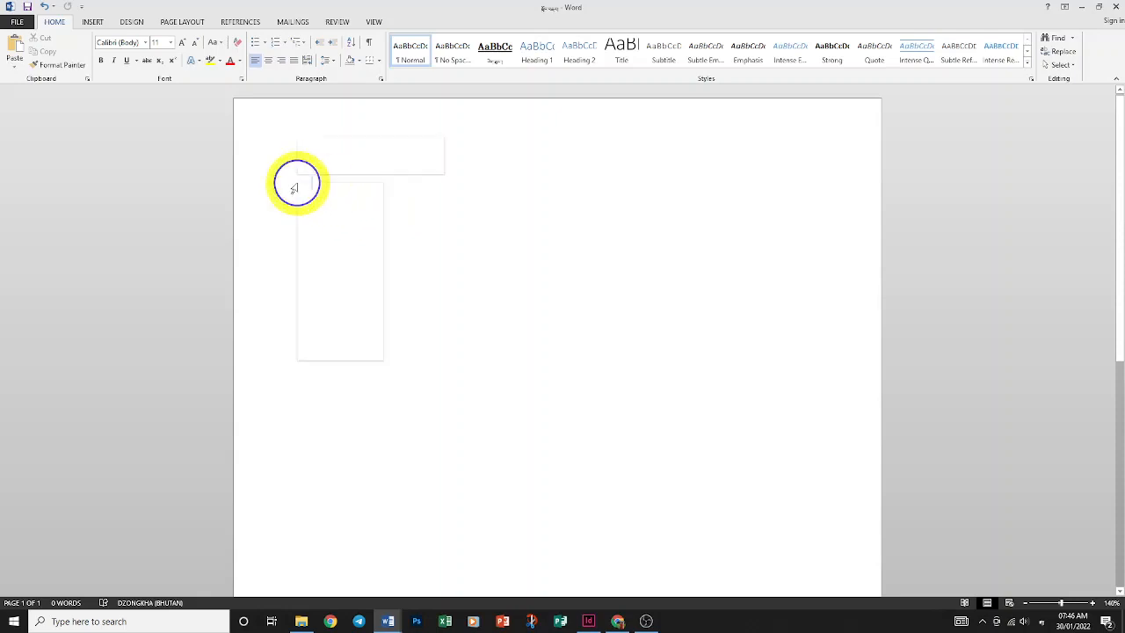
{"action": "left_click", "coordinate": [291, 191]}
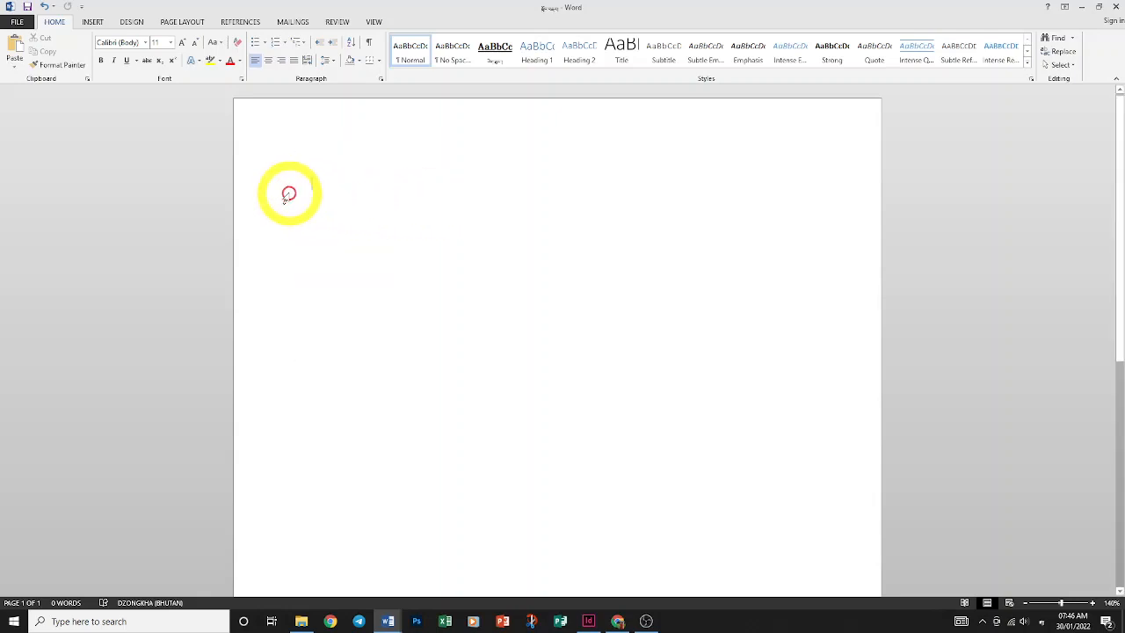
{"action": "right_click", "coordinate": [291, 194]}
{"action": "left_click", "coordinate": [314, 245]}
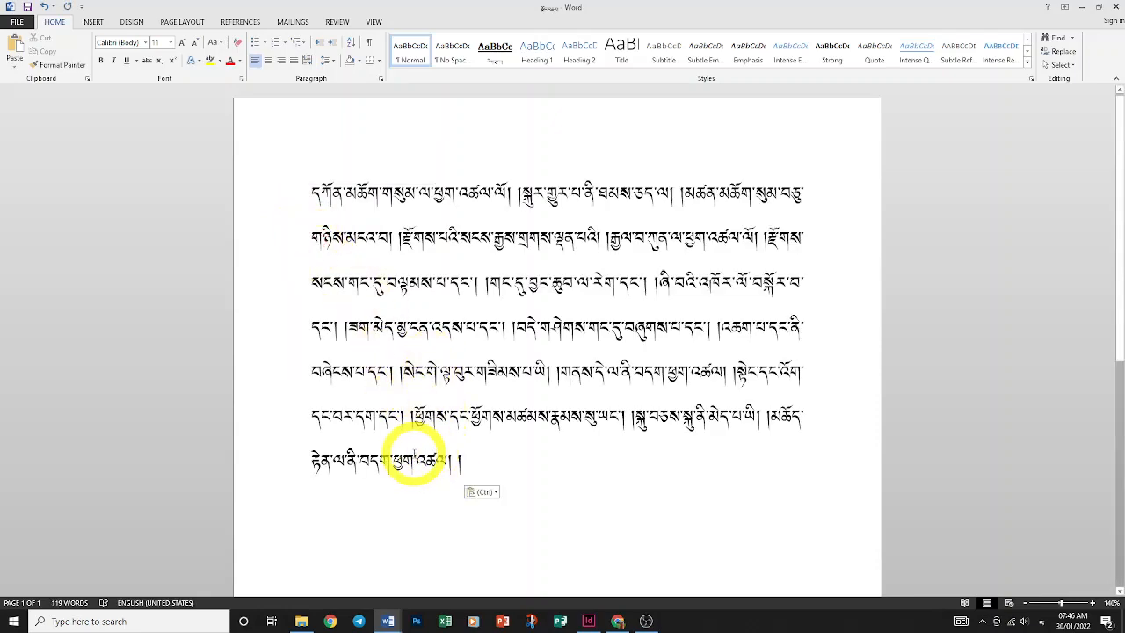
{"action": "key", "text": "ctrl+z"}
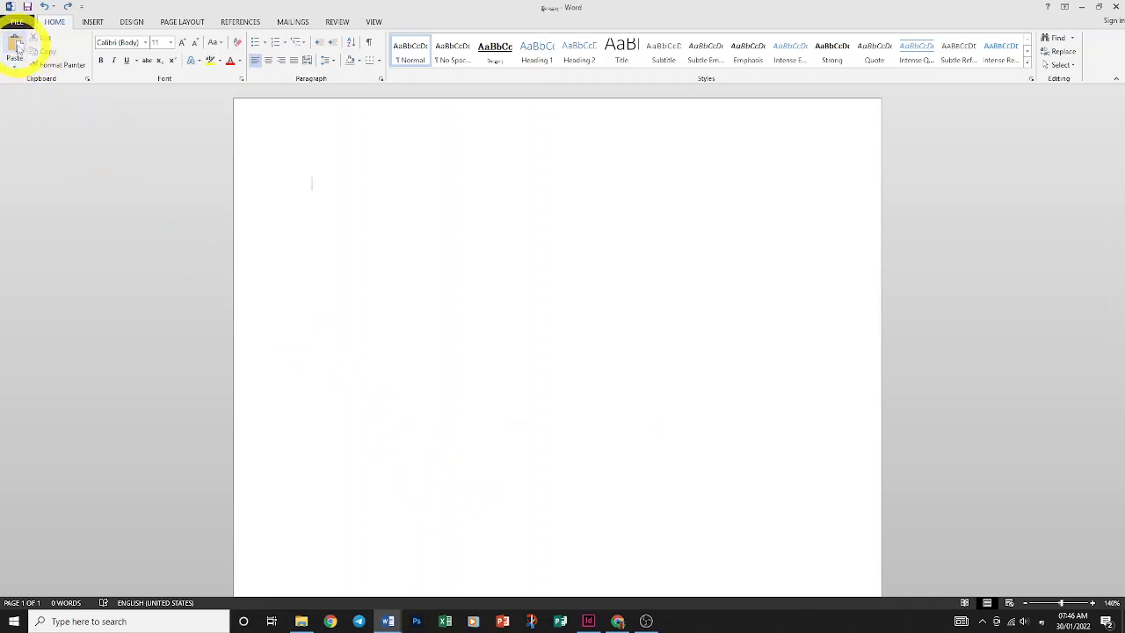
{"action": "left_click", "coordinate": [16, 47]}
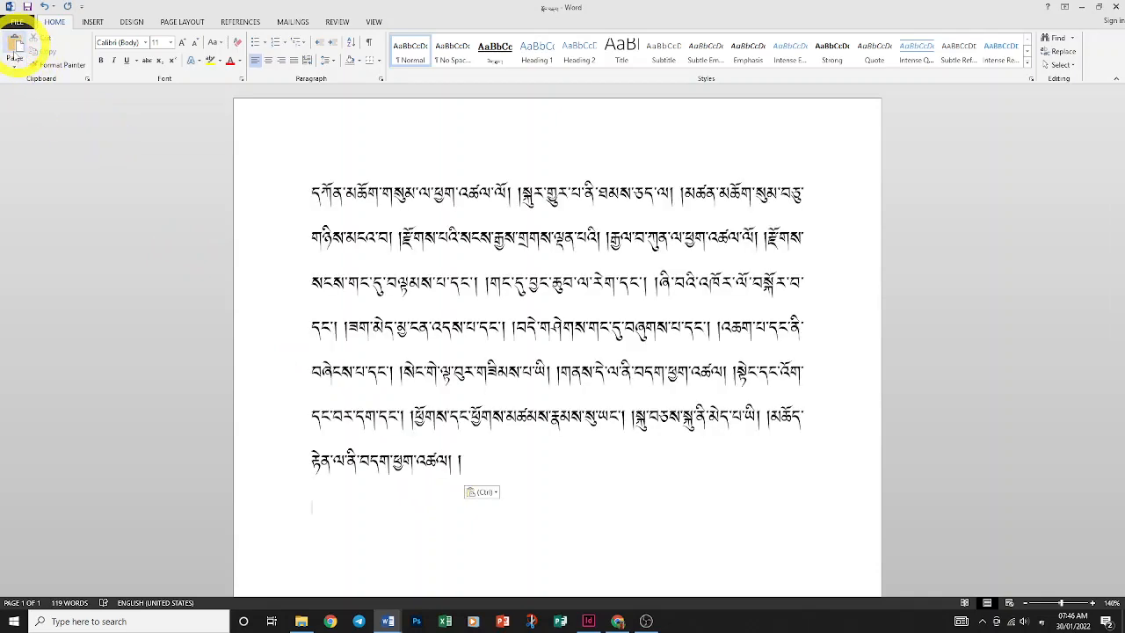
{"action": "left_click", "coordinate": [13, 67]}
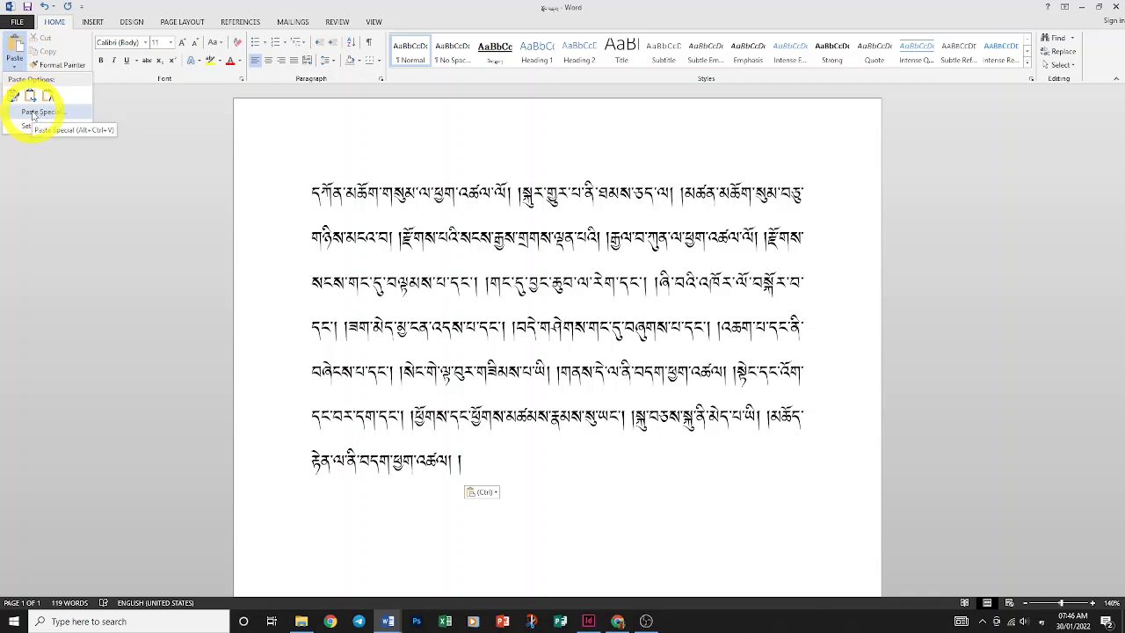
{"action": "left_click", "coordinate": [470, 448]}
{"action": "left_click_drag", "start_coordinate": [475, 471], "coordinate": [343, 224]}
{"action": "key", "text": "Delete"}
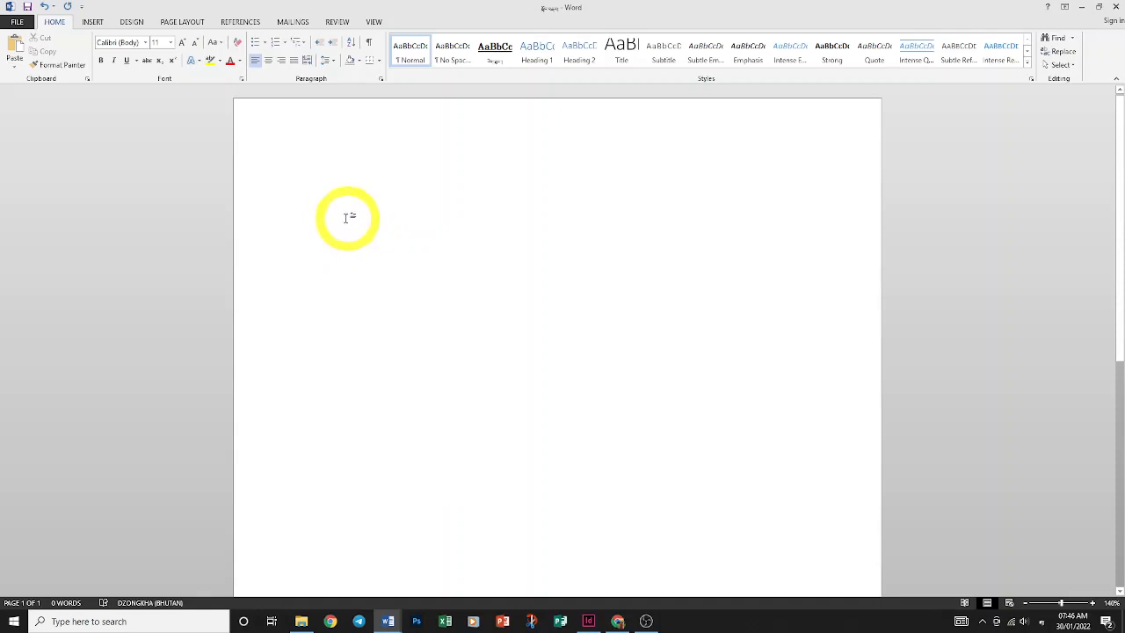
Open the Office Clipboard pane and clear all its collected items
{"action": "left_click", "coordinate": [87, 79]}
{"action": "left_click", "coordinate": [87, 79]}
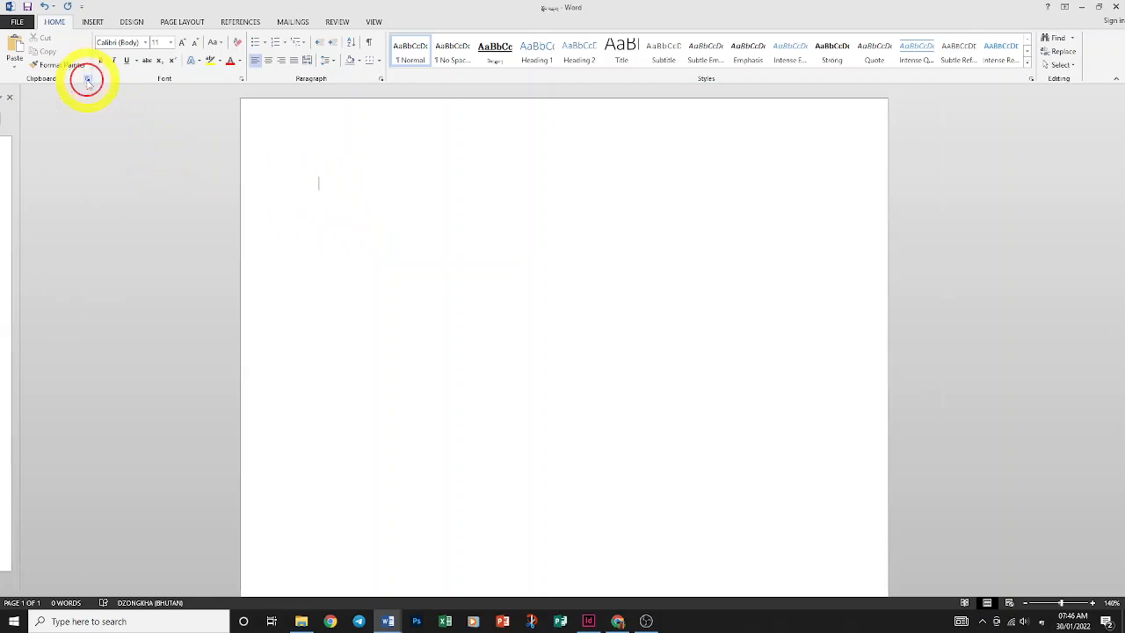
{"action": "left_click", "coordinate": [87, 79]}
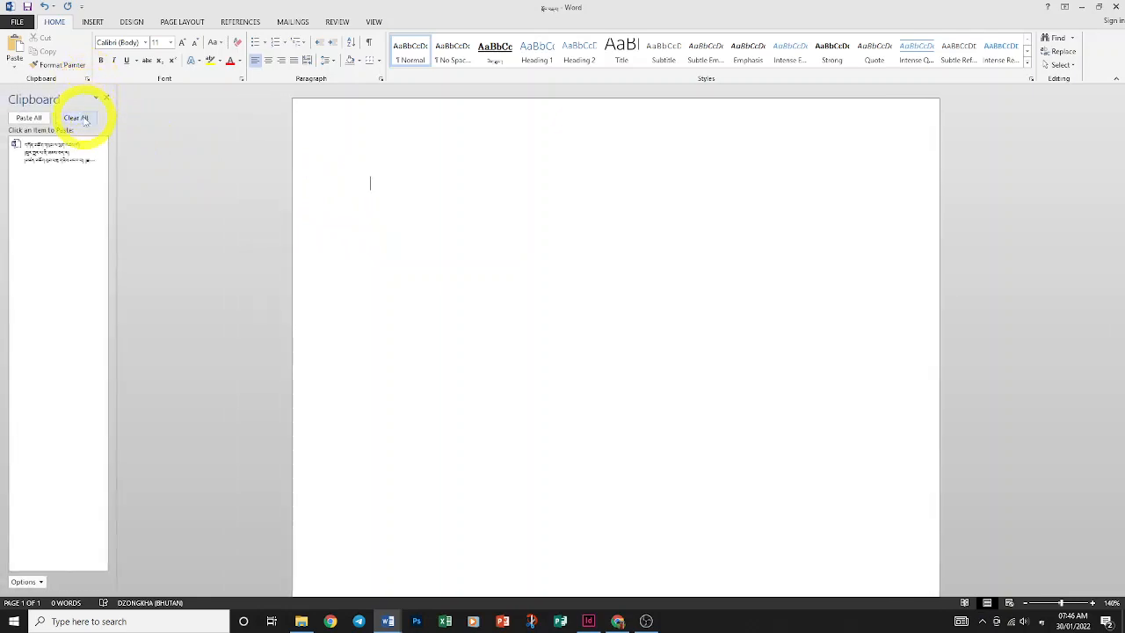
{"action": "left_click", "coordinate": [77, 118]}
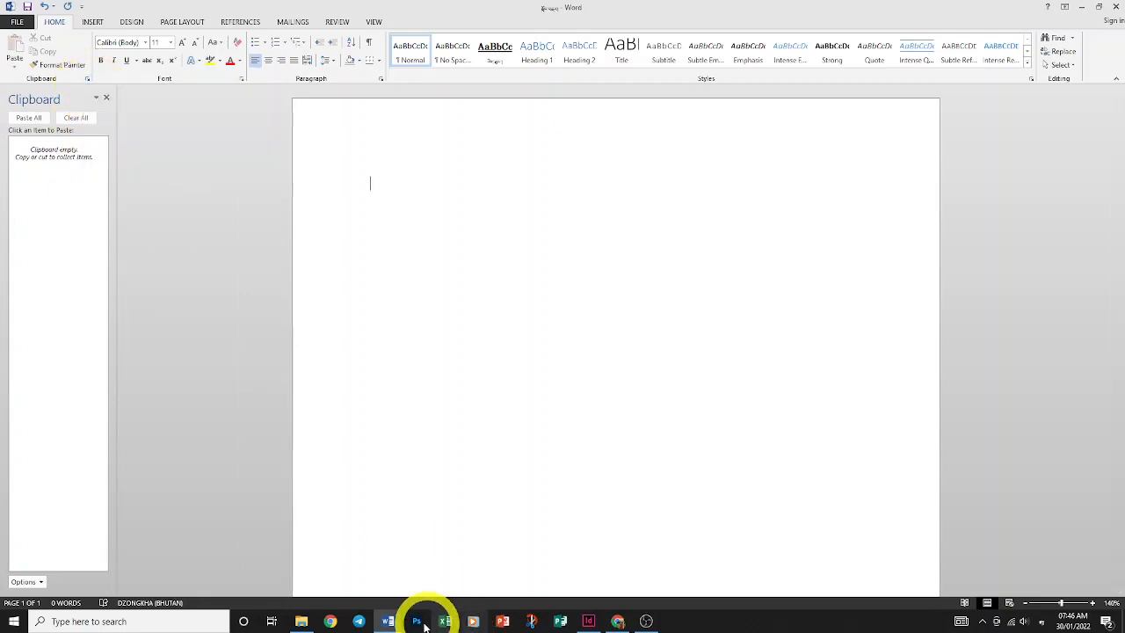
Copy the 74-word paragraph below the Dzongkha document's heading, then return to the blank document
{"action": "mouse_move", "coordinate": [389, 624]}
{"action": "left_click", "coordinate": [415, 465]}
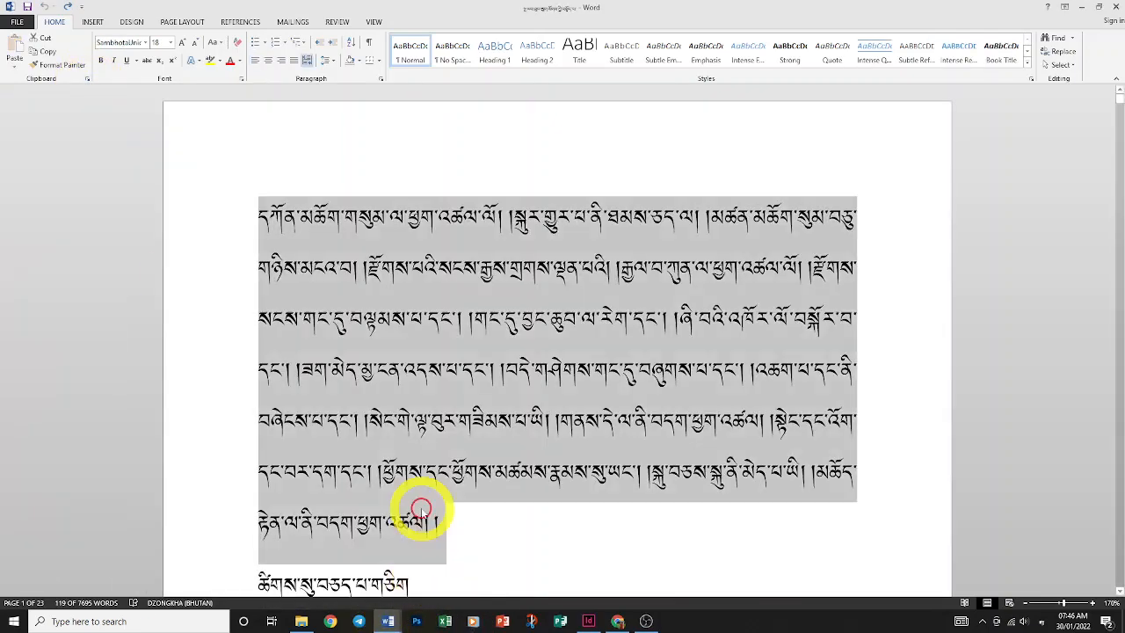
{"action": "scroll", "coordinate": [430, 508], "scroll_direction": "down", "scroll_amount": 4}
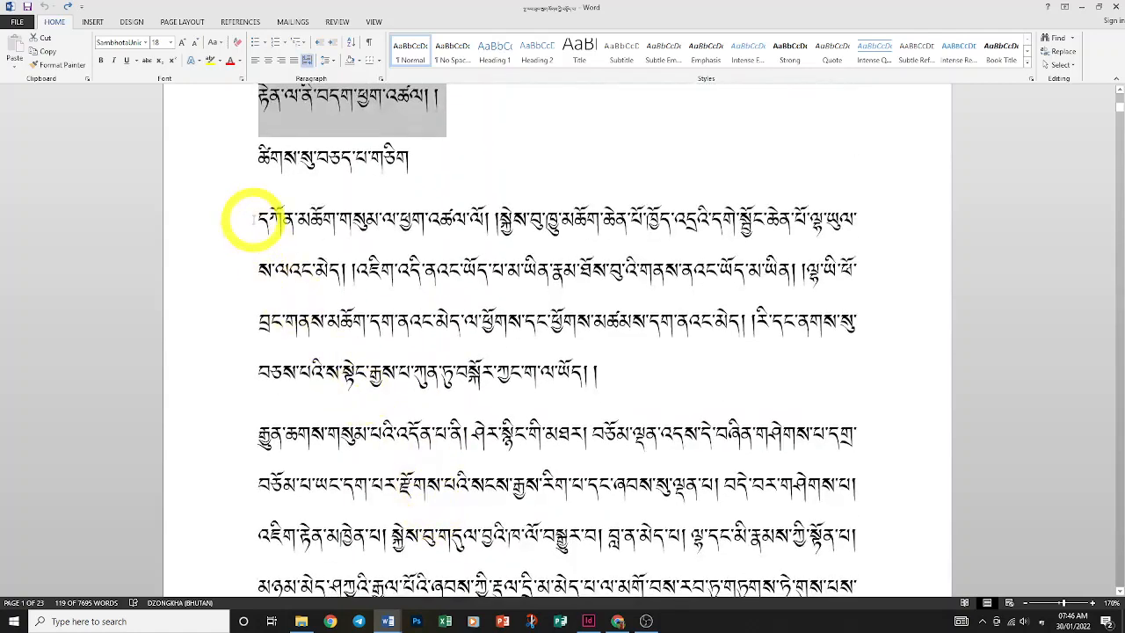
{"action": "left_click_drag", "start_coordinate": [251, 217], "coordinate": [621, 366]}
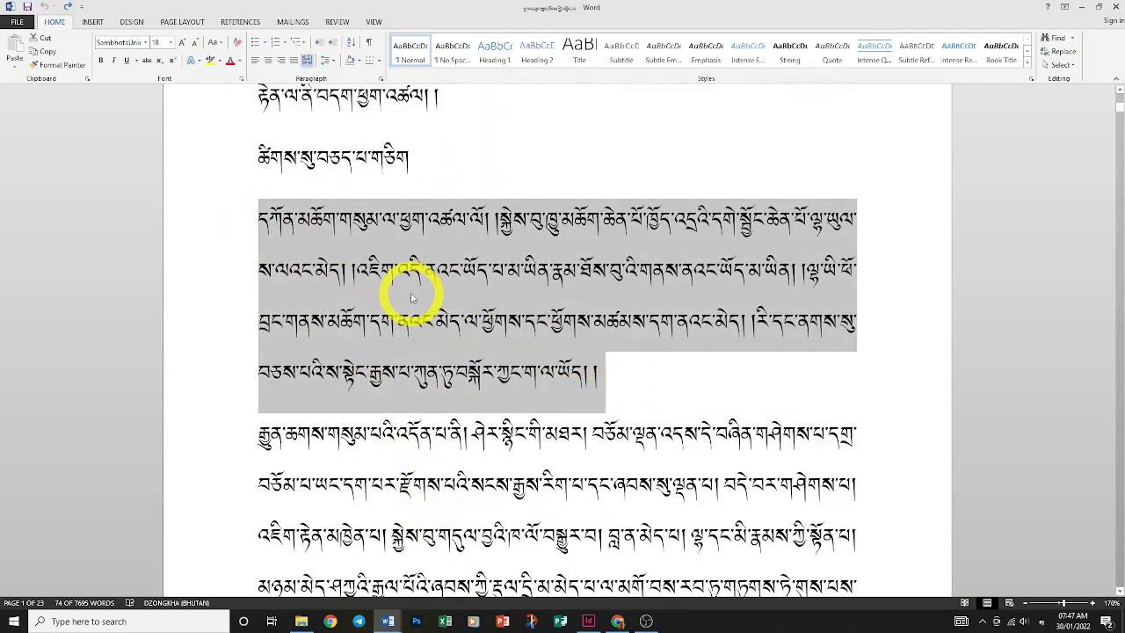
{"action": "key", "text": "ctrl+c"}
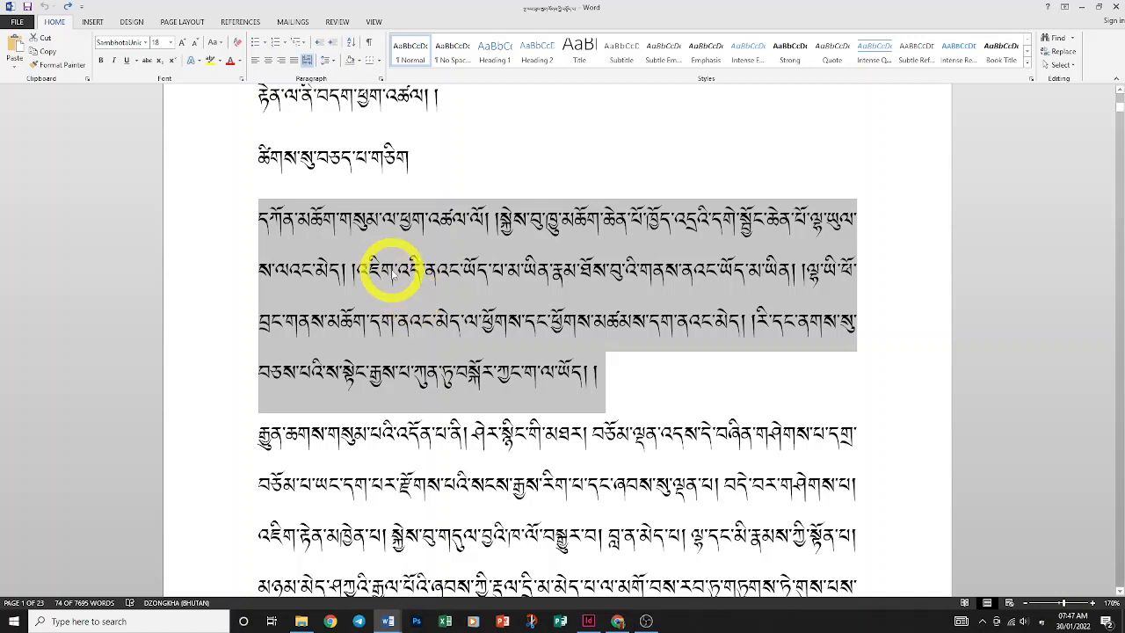
{"action": "mouse_move", "coordinate": [388, 622]}
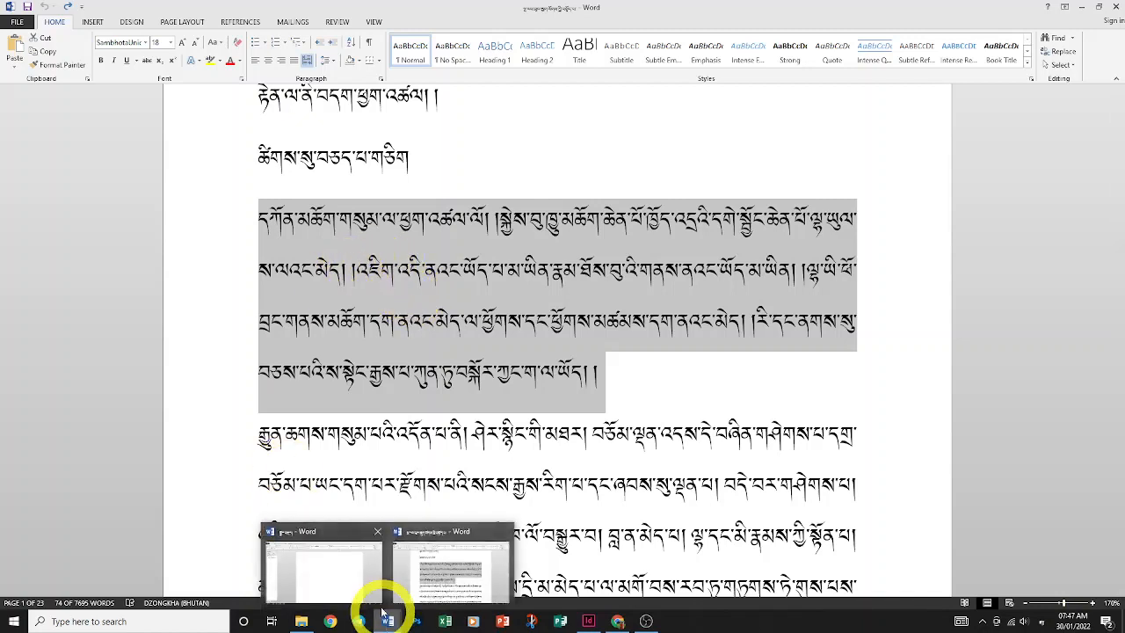
{"action": "left_click", "coordinate": [356, 543]}
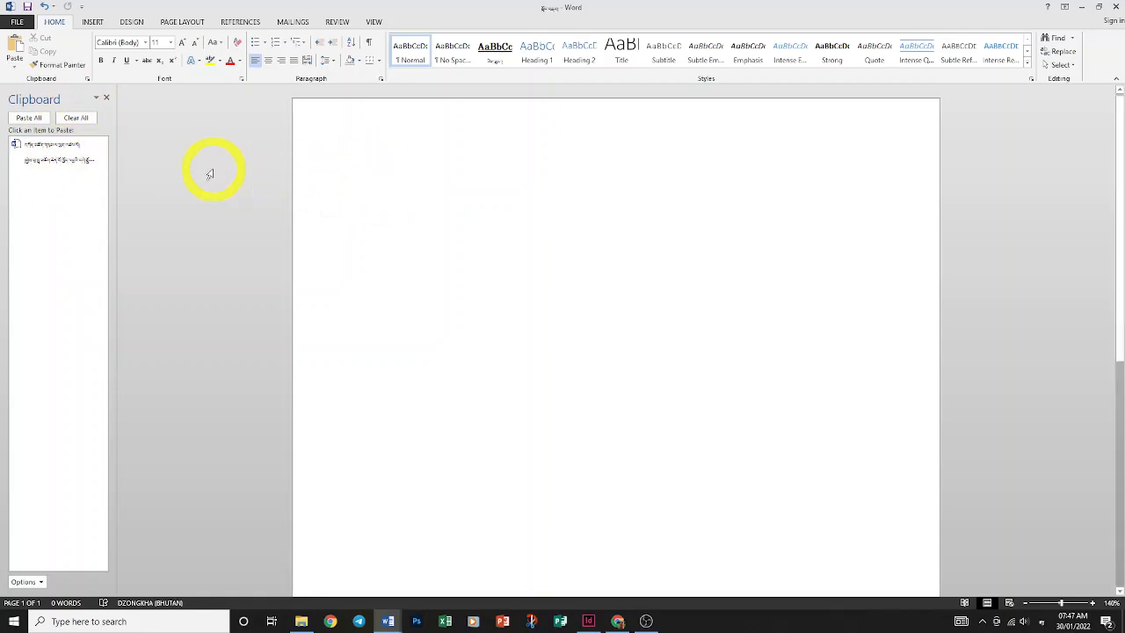
Paste the Clipboard's Dzongkha paragraph nine times, growing the document to 5 pages and 1,184 words
{"action": "left_click", "coordinate": [33, 154]}
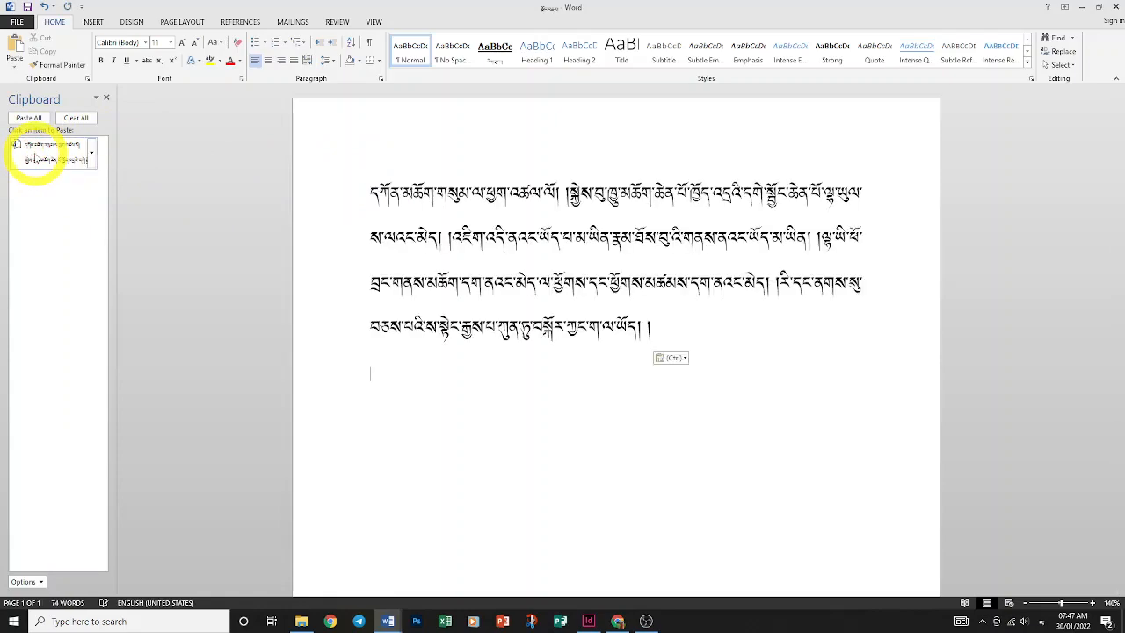
{"action": "left_click", "coordinate": [35, 157]}
{"action": "left_click", "coordinate": [36, 156]}
{"action": "left_click", "coordinate": [35, 157]}
{"action": "left_click", "coordinate": [36, 156]}
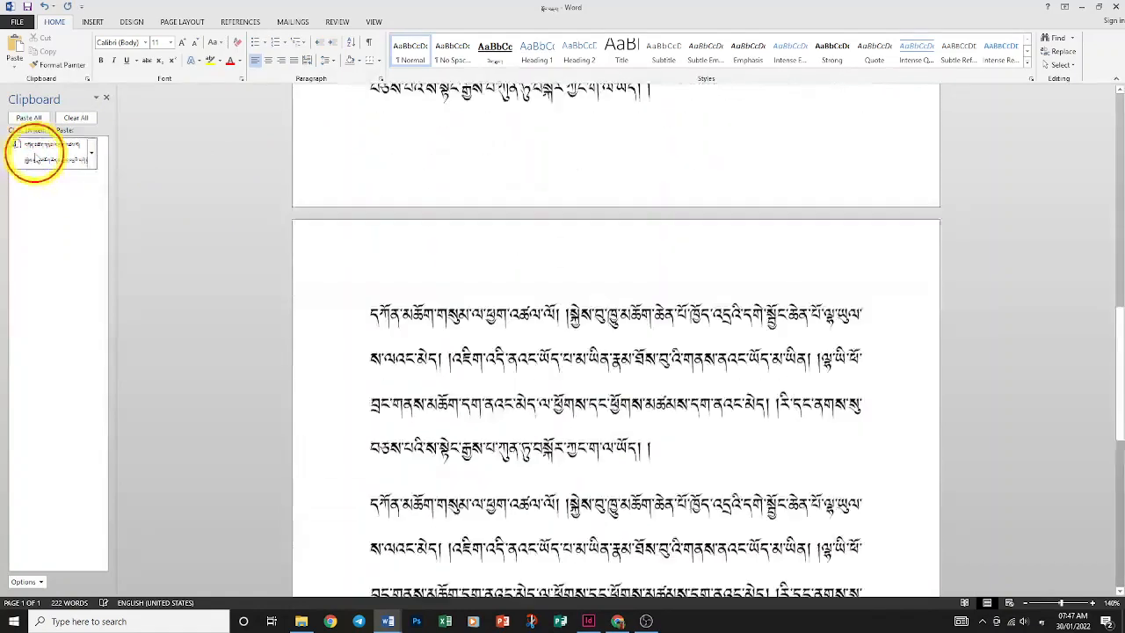
{"action": "left_click", "coordinate": [35, 156]}
{"action": "left_click", "coordinate": [35, 157]}
{"action": "left_click", "coordinate": [35, 156]}
{"action": "left_click", "coordinate": [35, 156]}
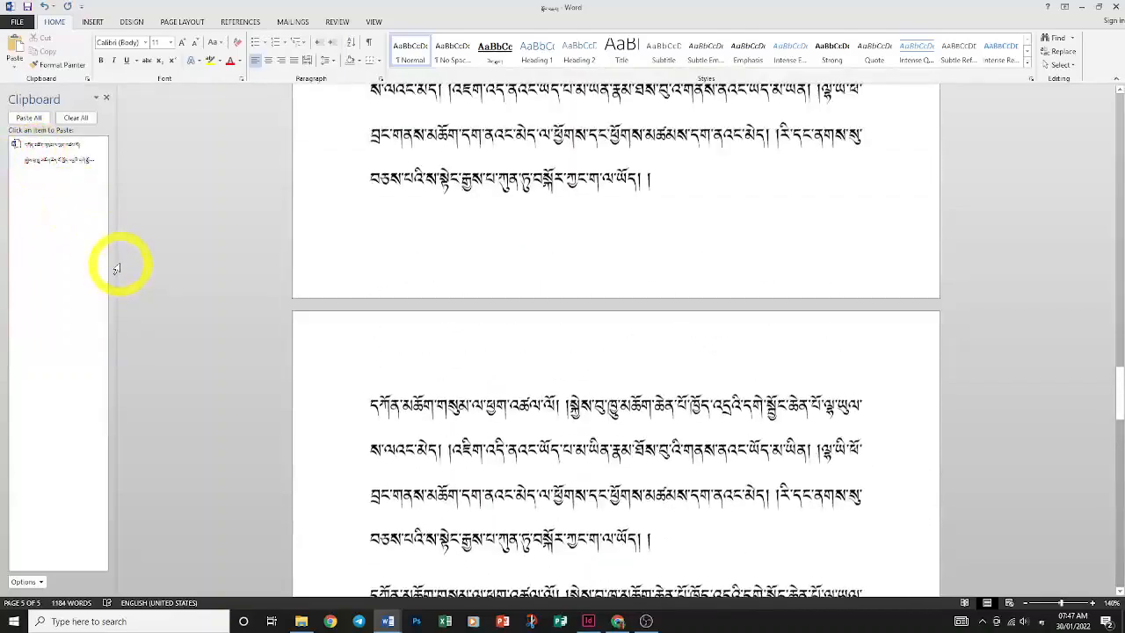
{"action": "scroll", "coordinate": [116, 267], "scroll_direction": "up", "scroll_amount": 15}
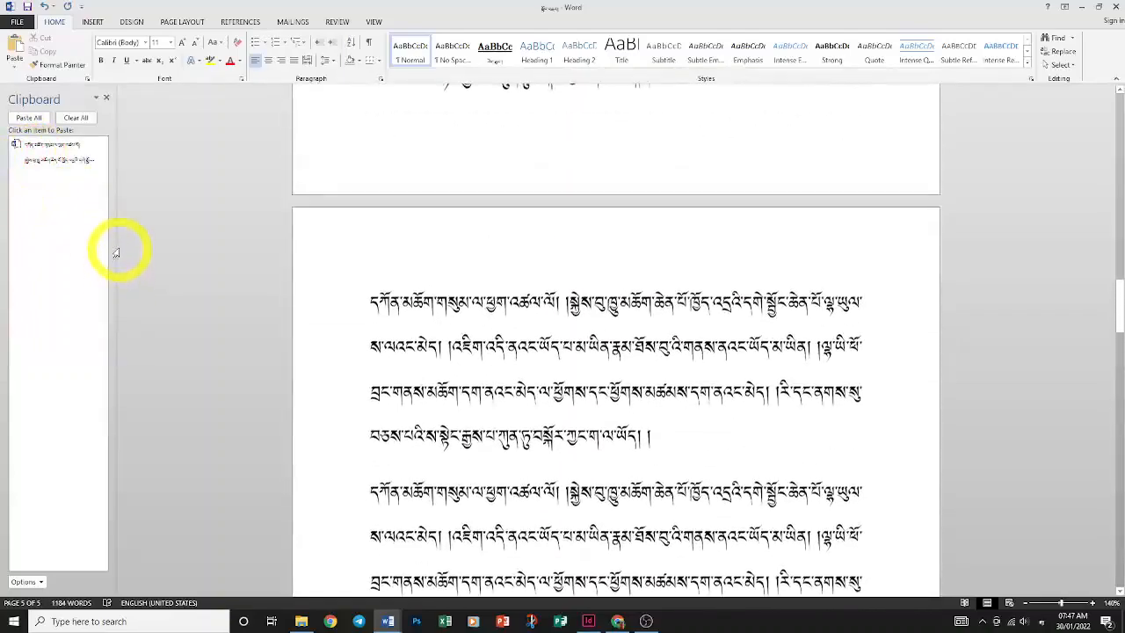
{"action": "left_click", "coordinate": [383, 615]}
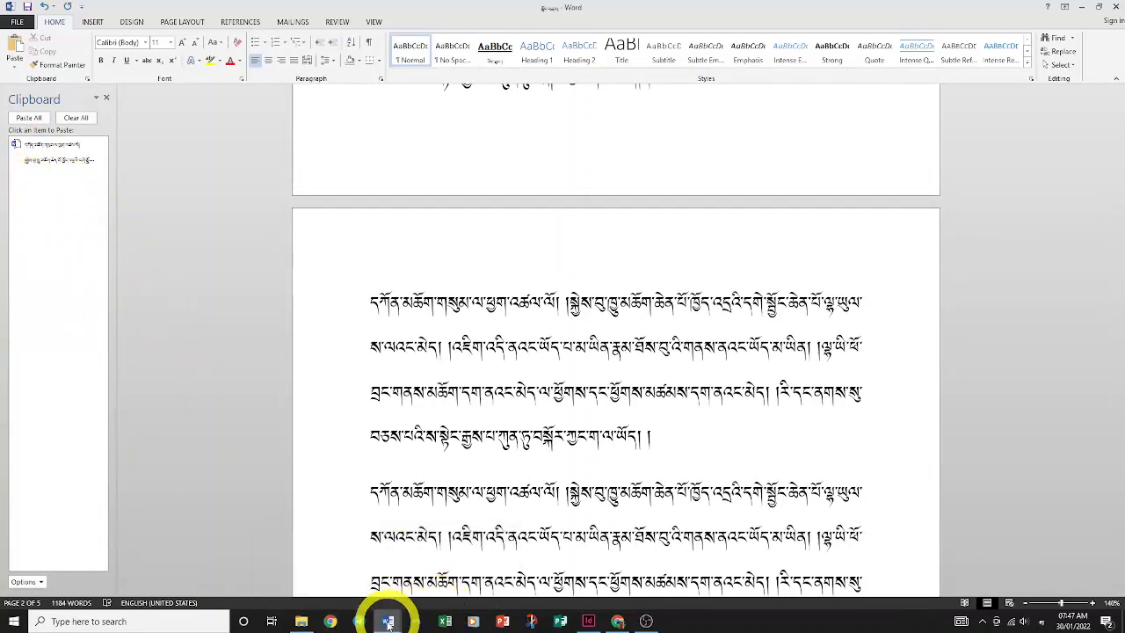
{"action": "left_click", "coordinate": [387, 622]}
In the Dzongkha source document, copy three separate passages to the Office Clipboard
{"action": "left_click", "coordinate": [437, 580]}
{"action": "scroll", "coordinate": [460, 474], "scroll_direction": "down", "scroll_amount": 6}
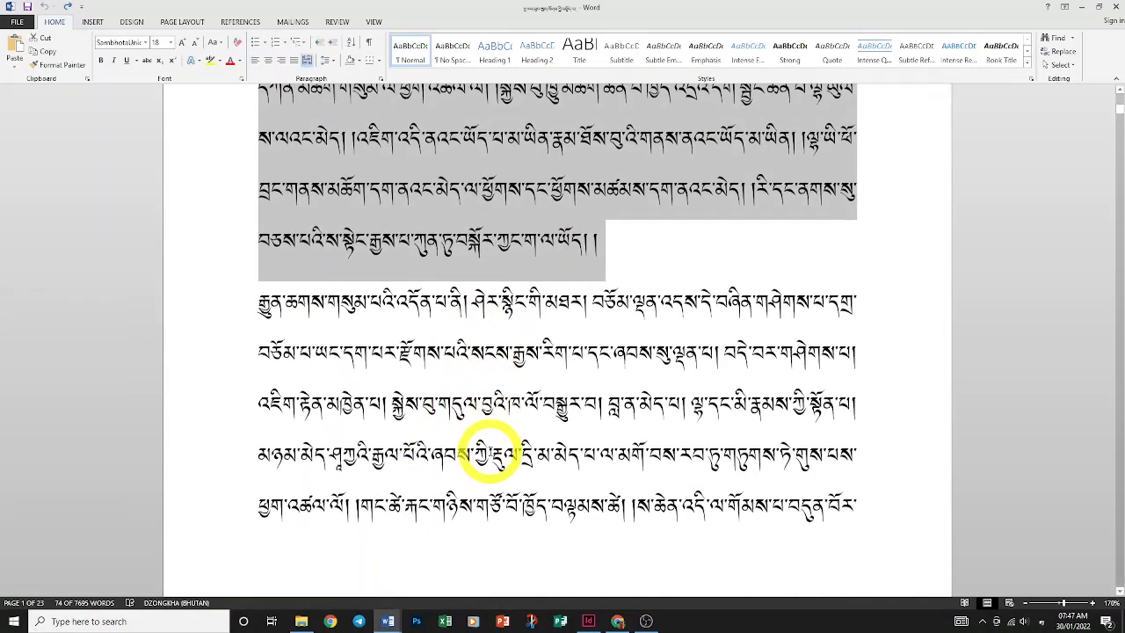
{"action": "scroll", "coordinate": [466, 452], "scroll_direction": "down", "scroll_amount": 8}
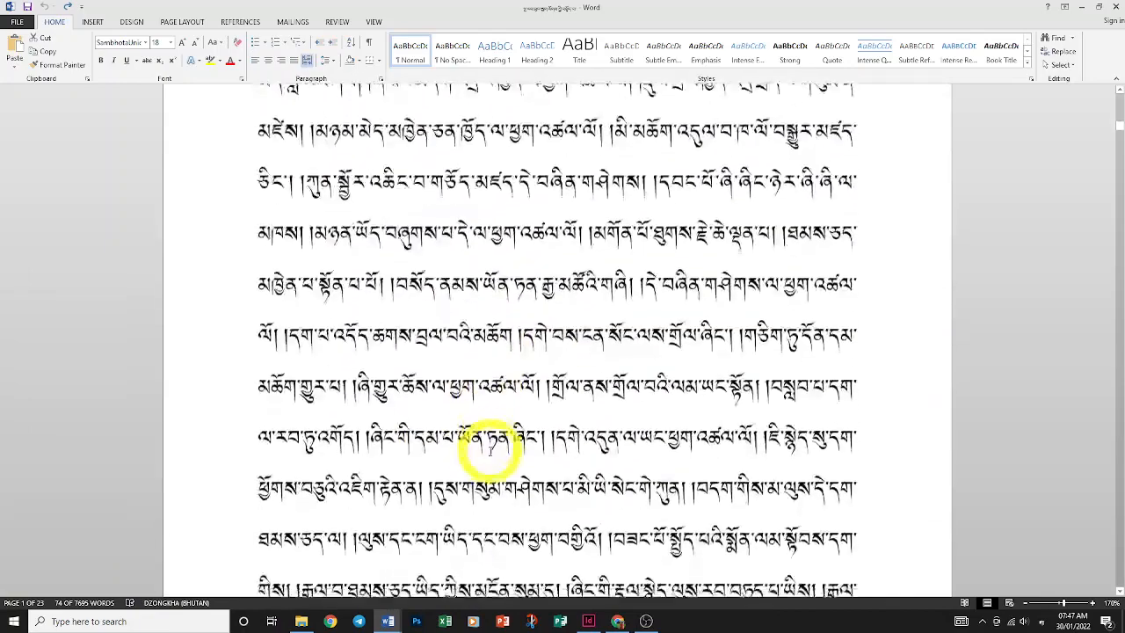
{"action": "left_click_drag", "start_coordinate": [257, 384], "coordinate": [601, 482]}
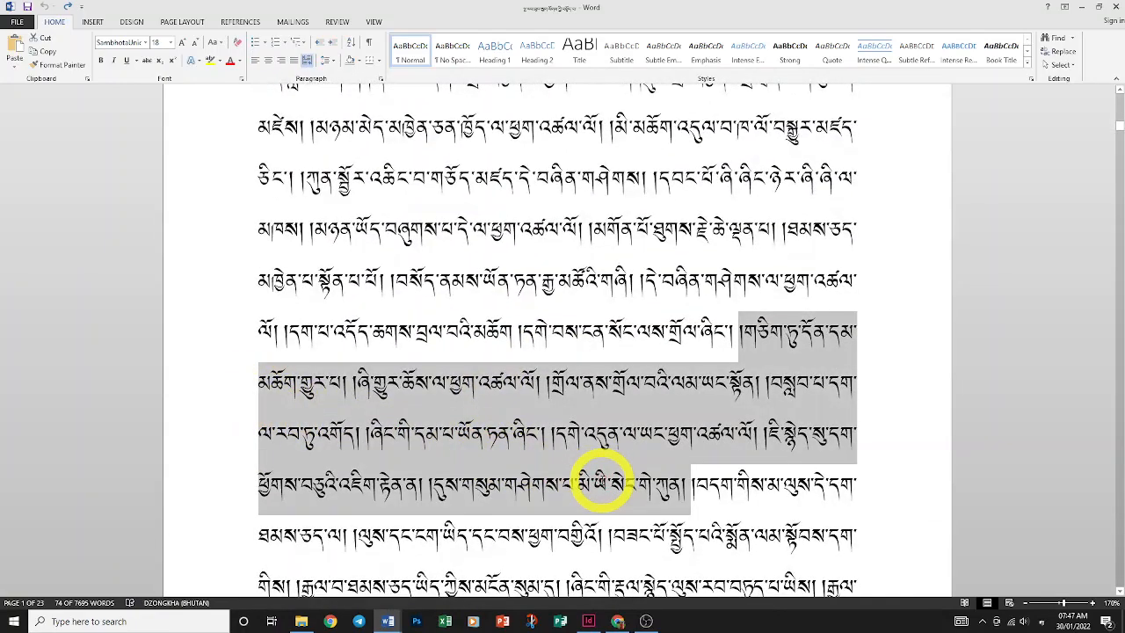
{"action": "key", "text": "ctrl+c"}
{"action": "scroll", "coordinate": [602, 482], "scroll_direction": "down", "scroll_amount": 15}
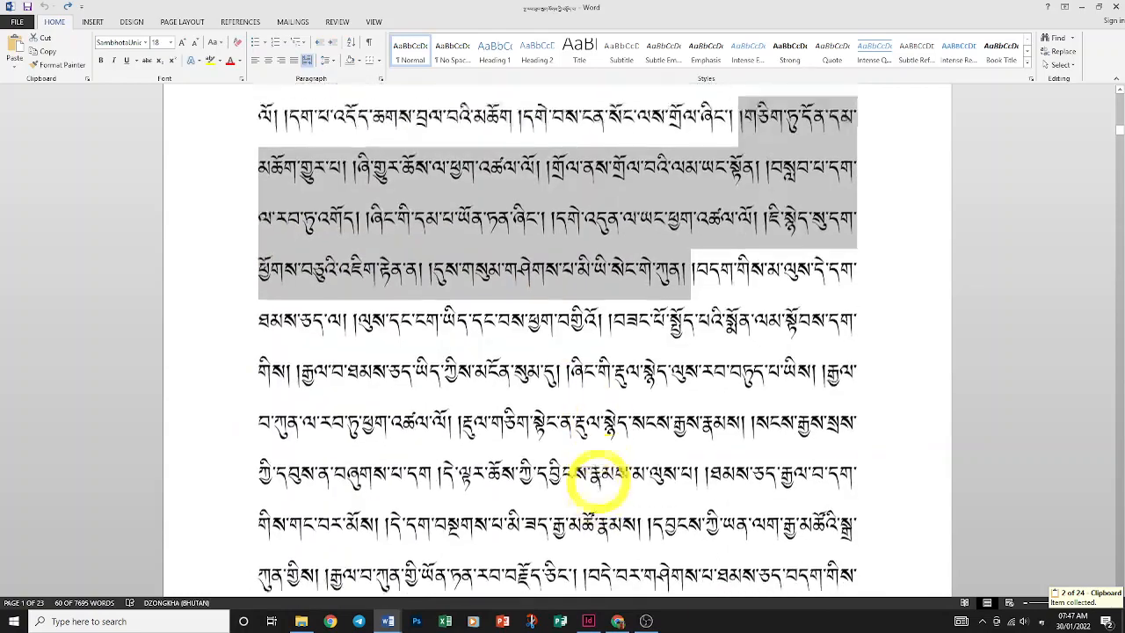
{"action": "left_click_drag", "start_coordinate": [263, 414], "coordinate": [745, 571]}
{"action": "key", "text": "ctrl+c"}
{"action": "scroll", "coordinate": [746, 572], "scroll_direction": "down", "scroll_amount": 12}
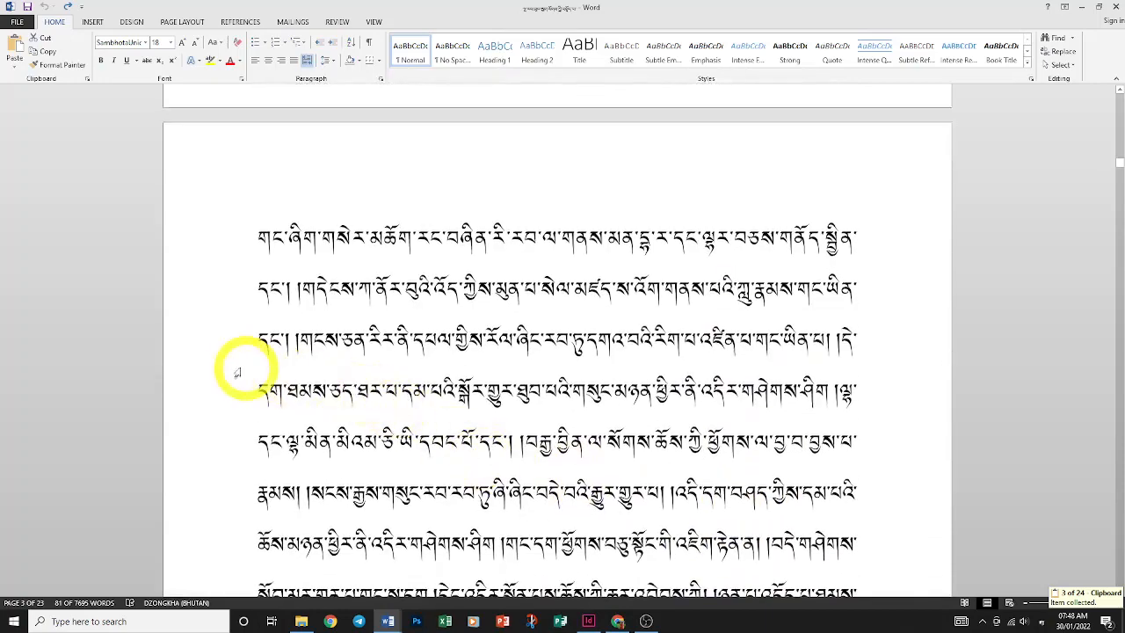
{"action": "left_click_drag", "start_coordinate": [224, 356], "coordinate": [456, 577]}
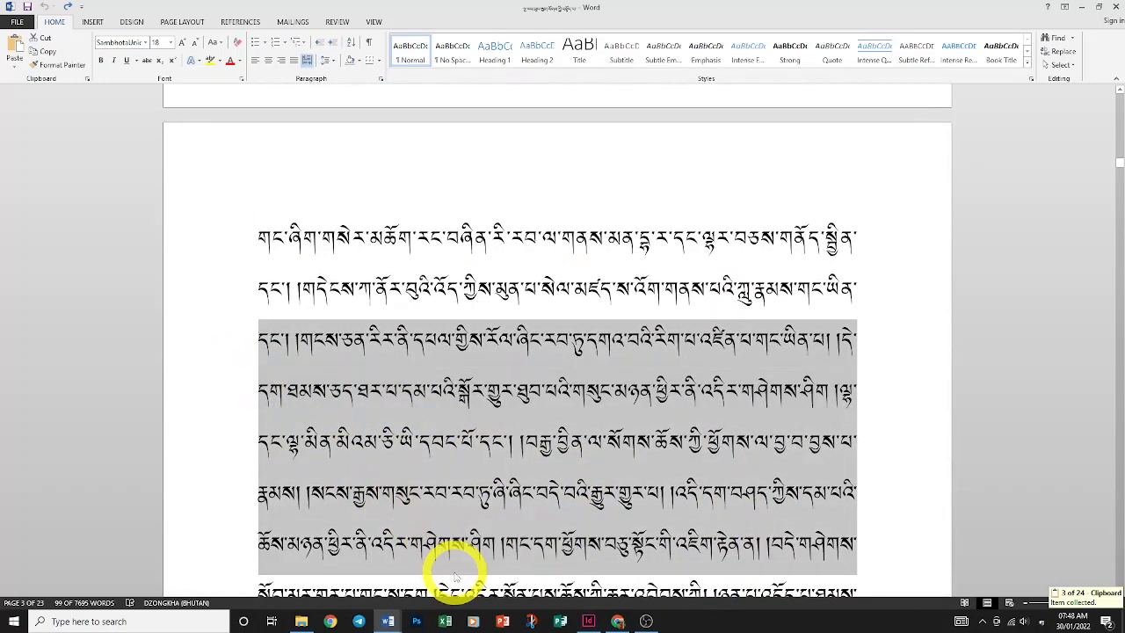
{"action": "key", "text": "ctrl+c"}
Switch back to the document showing the Clipboard pane
{"action": "left_click", "coordinate": [388, 620]}
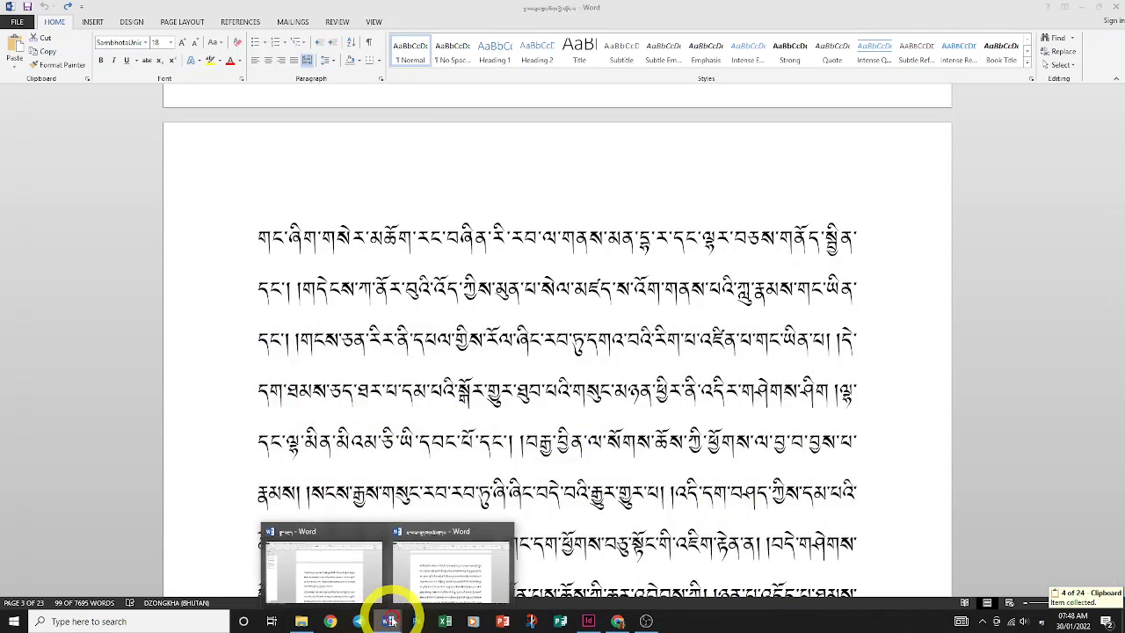
{"action": "left_click", "coordinate": [457, 580]}
{"action": "left_click", "coordinate": [385, 620]}
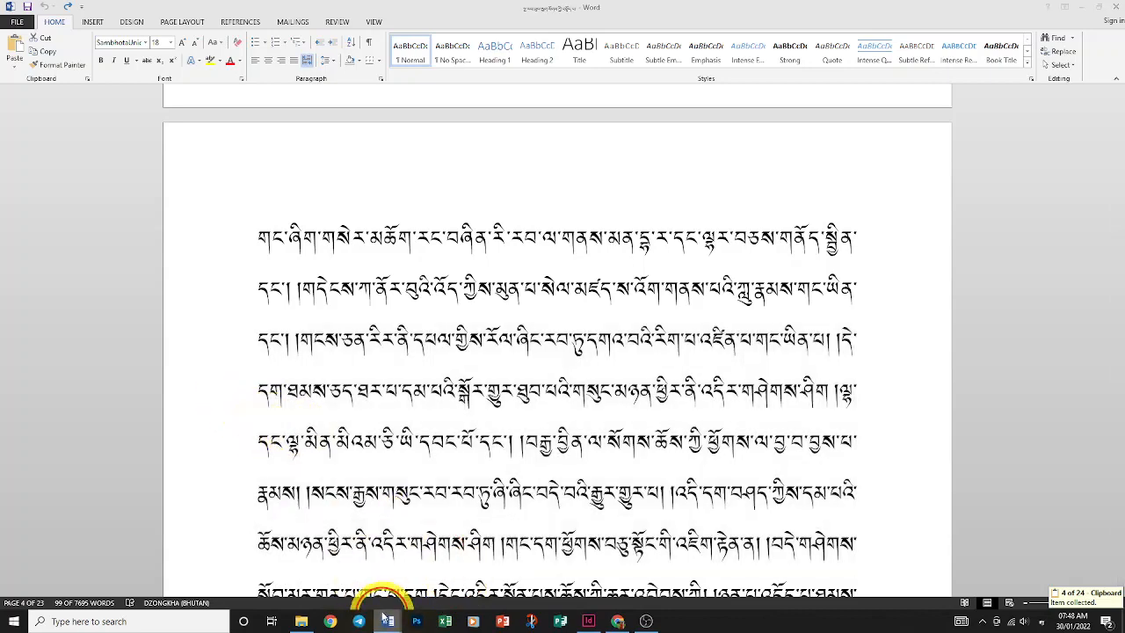
{"action": "left_click", "coordinate": [339, 489]}
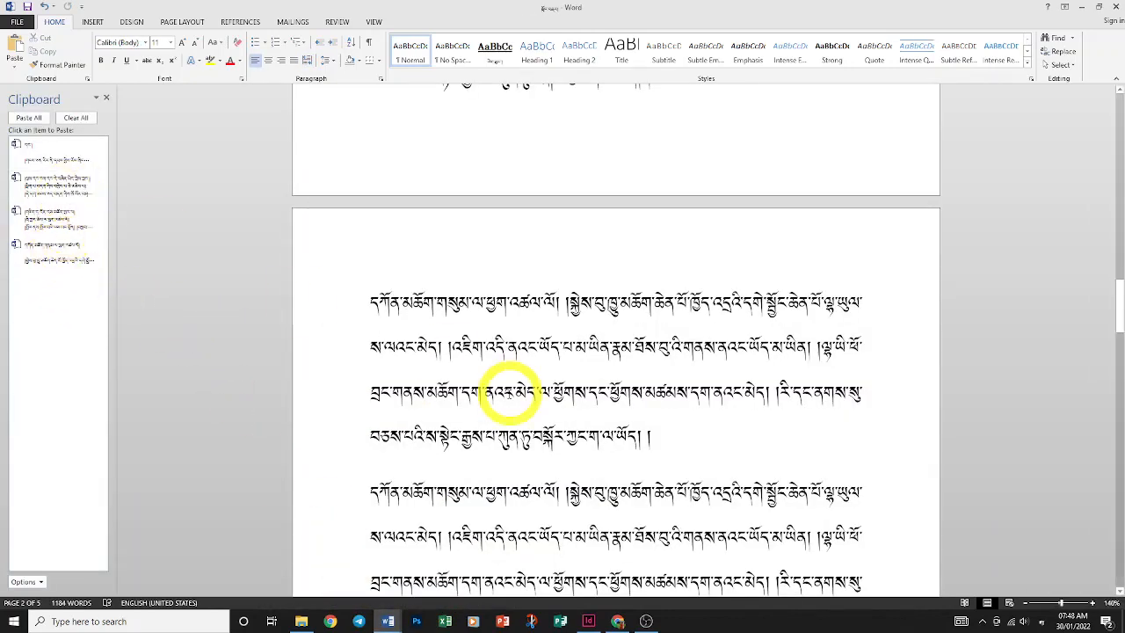
Select all of the document's repeated paragraphs with Ctrl+A and delete them
{"action": "scroll", "coordinate": [509, 391], "scroll_direction": "up", "scroll_amount": 2}
{"action": "key", "text": "ctrl+a"}
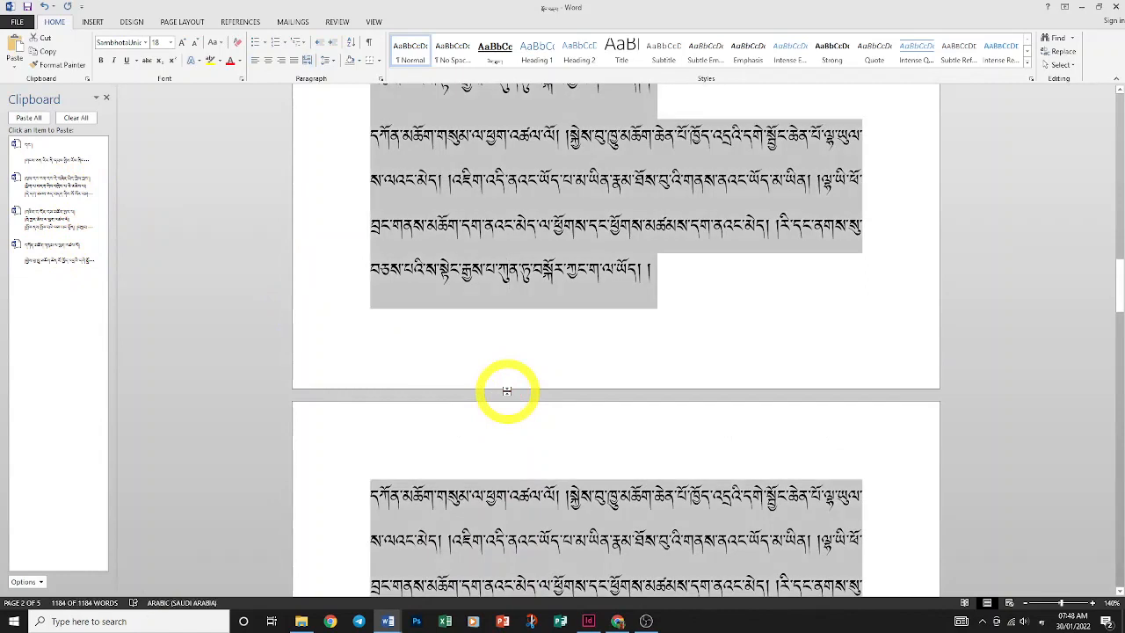
{"action": "key", "text": "Delete"}
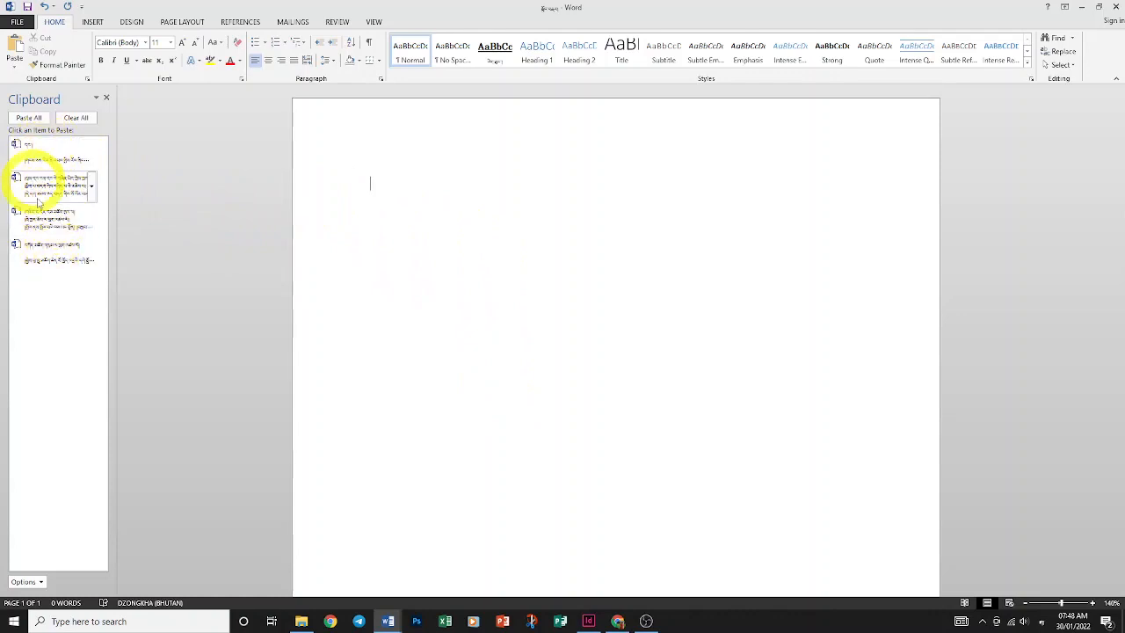
Use Paste All to insert all four Clipboard passages, then scroll through the 2-page result
{"action": "left_click", "coordinate": [29, 117]}
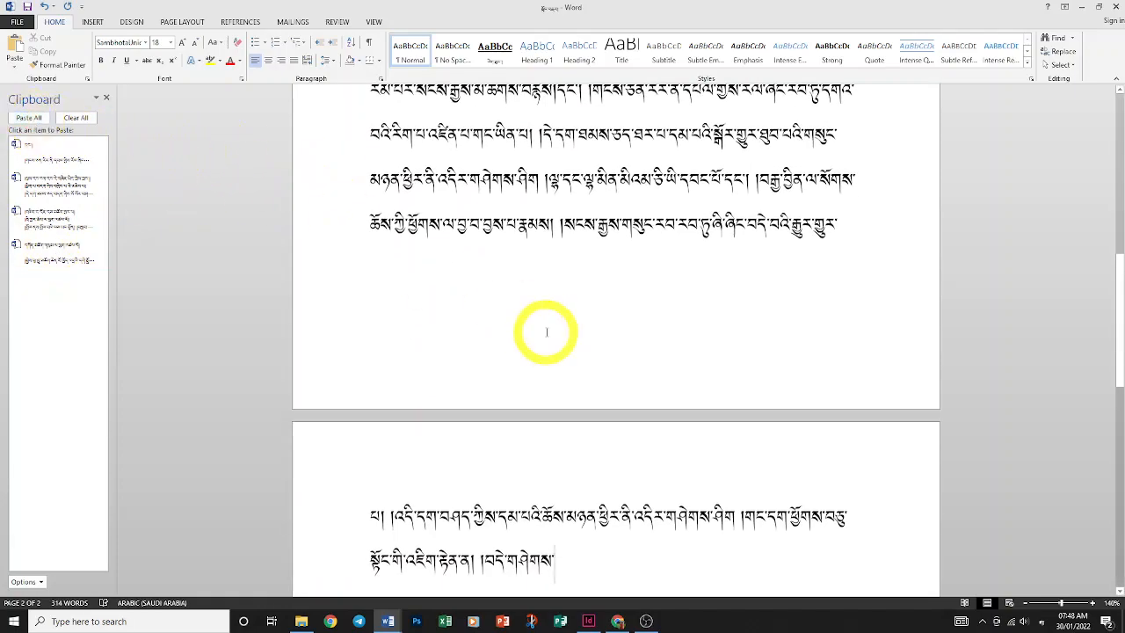
{"action": "scroll", "coordinate": [549, 328], "scroll_direction": "down", "scroll_amount": 12}
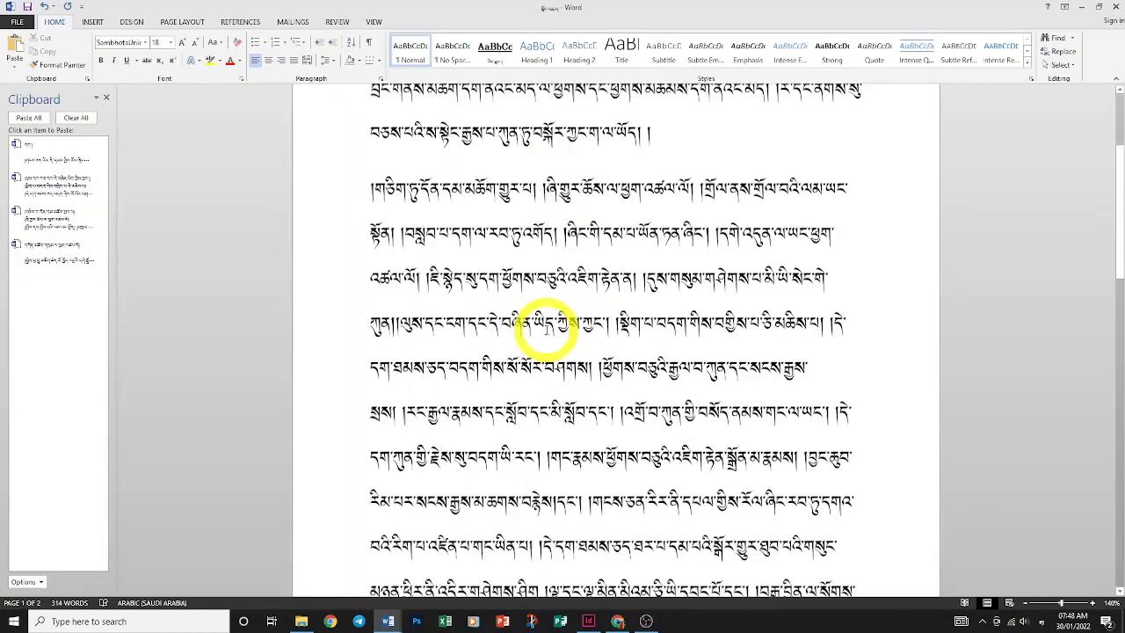
{"action": "scroll", "coordinate": [549, 328], "scroll_direction": "up", "scroll_amount": 3}
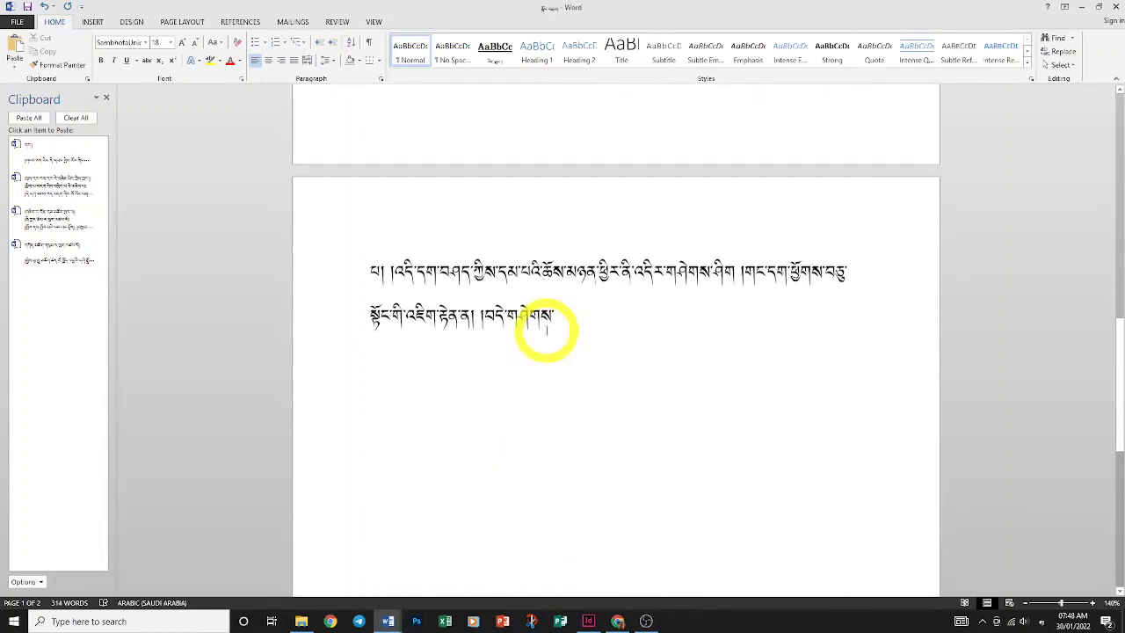
{"action": "scroll", "coordinate": [547, 330], "scroll_direction": "down", "scroll_amount": 4}
{"action": "scroll", "coordinate": [547, 329], "scroll_direction": "up", "scroll_amount": 9}
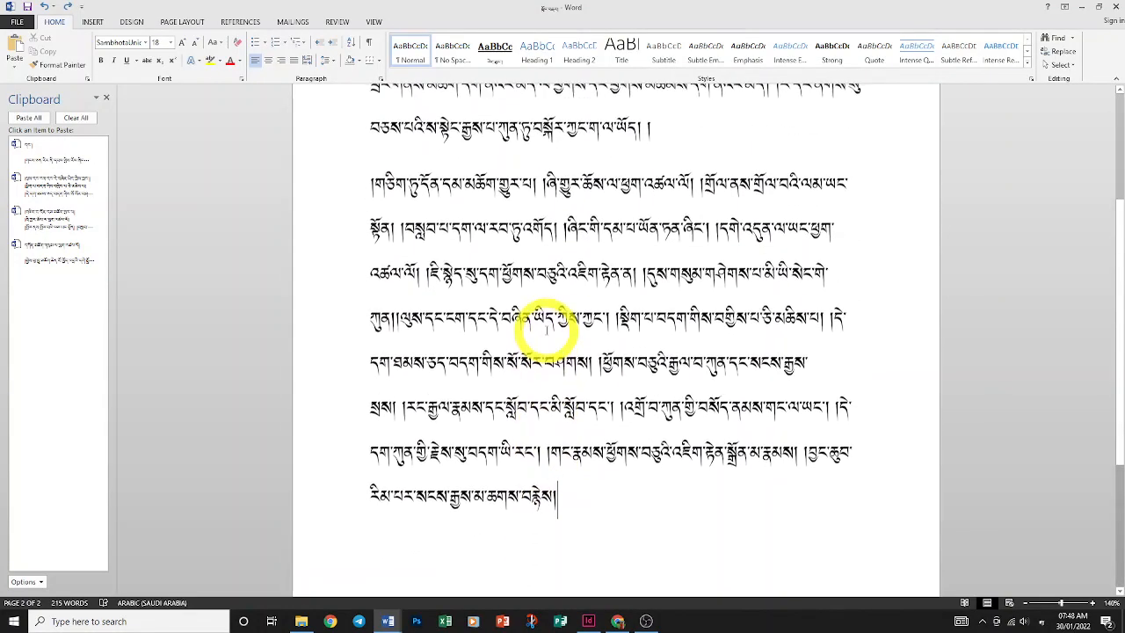
{"action": "scroll", "coordinate": [547, 330], "scroll_direction": "down", "scroll_amount": 3}
{"action": "scroll", "coordinate": [547, 330], "scroll_direction": "up", "scroll_amount": 2}
{"action": "scroll", "coordinate": [547, 330], "scroll_direction": "down", "scroll_amount": 5}
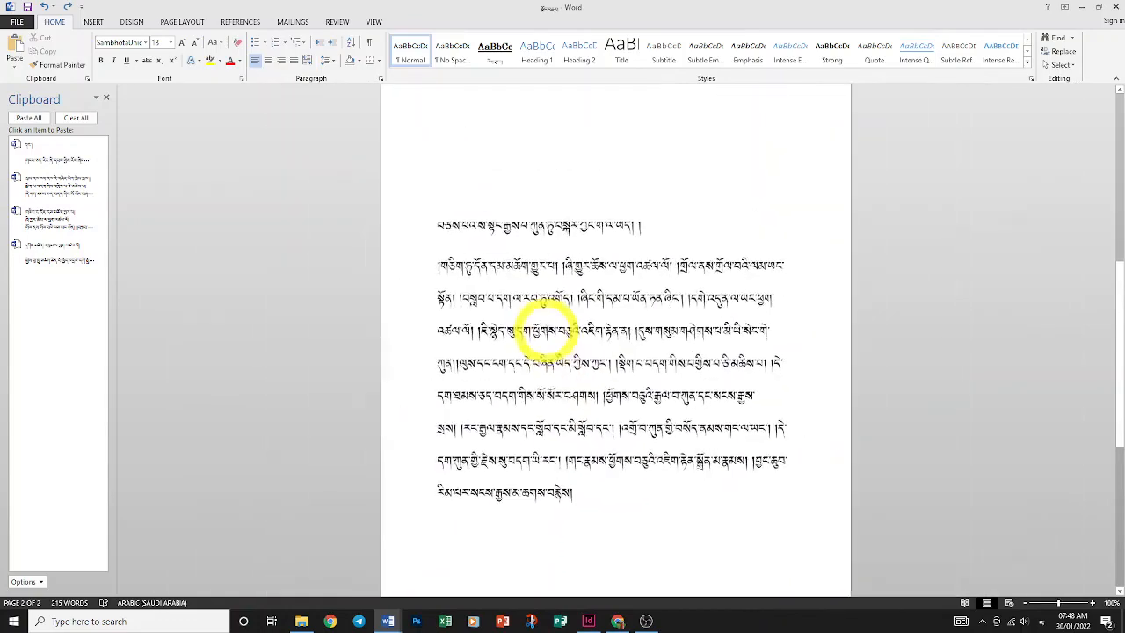
{"action": "scroll", "coordinate": [547, 329], "scroll_direction": "up", "scroll_amount": 1}
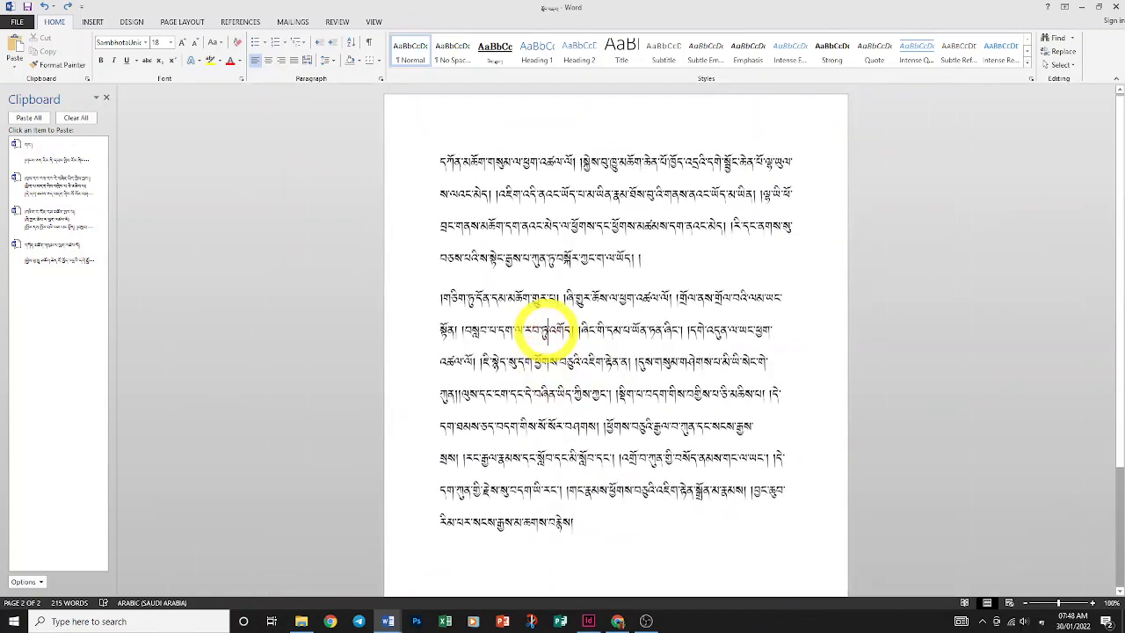
Select all the pasted text and delete it to clear the document
{"action": "key", "text": "ctrl+a"}
{"action": "key", "text": "Delete"}
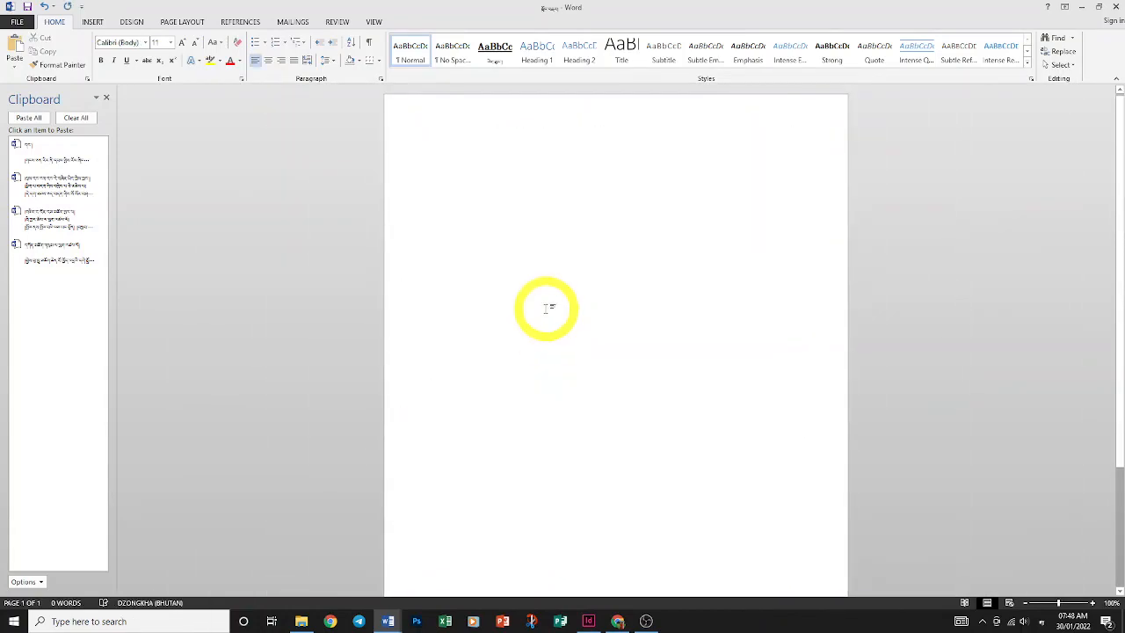
{"action": "scroll", "coordinate": [547, 308], "scroll_direction": "up", "scroll_amount": 4, "text": "ctrl"}
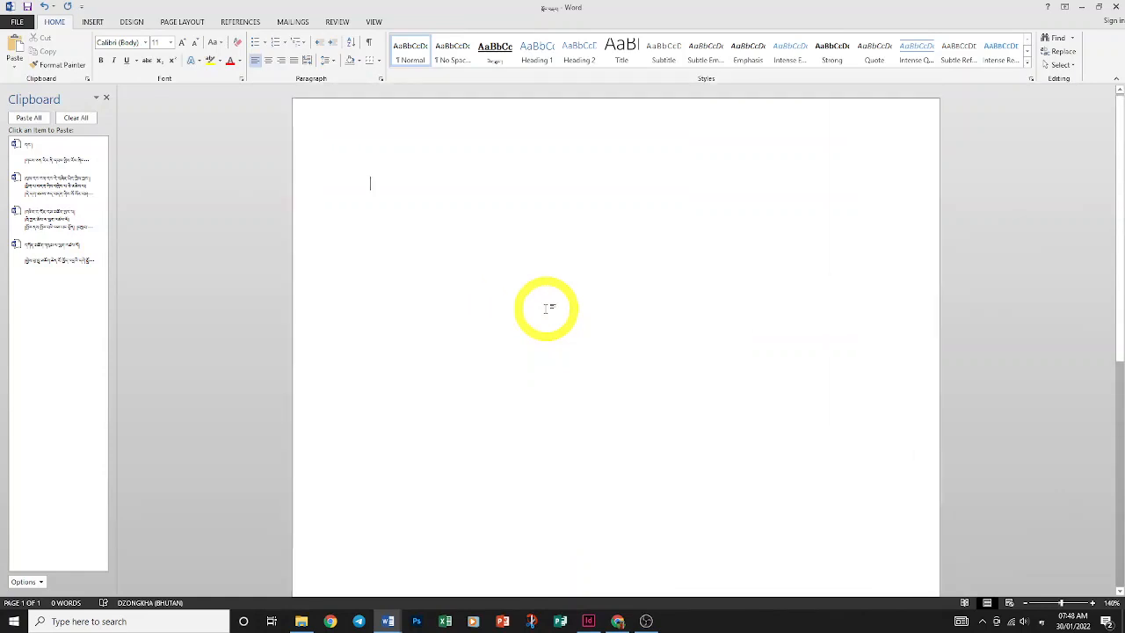
Paste the first Clipboard passage, then the last one on a new line below it
{"action": "left_click", "coordinate": [51, 163]}
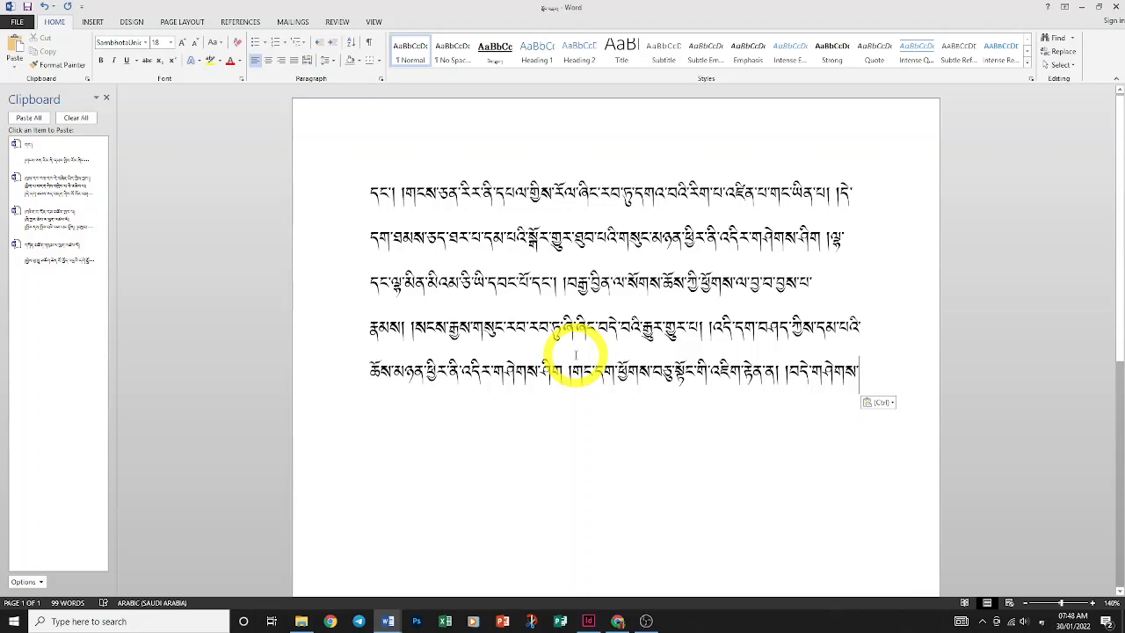
{"action": "key", "text": "Return"}
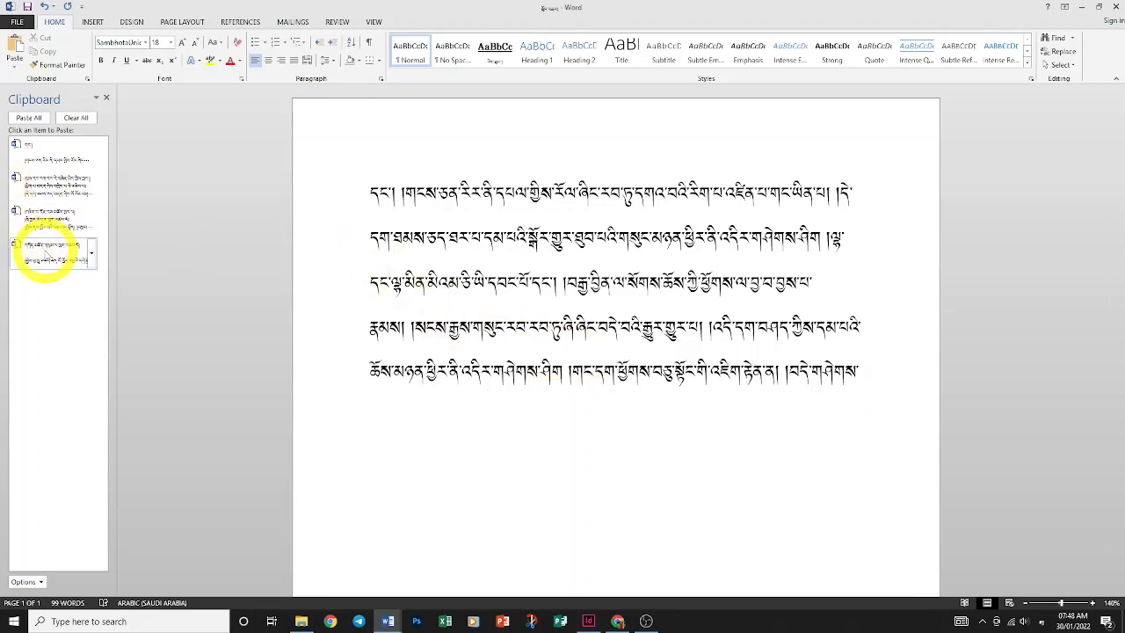
{"action": "left_click", "coordinate": [46, 254]}
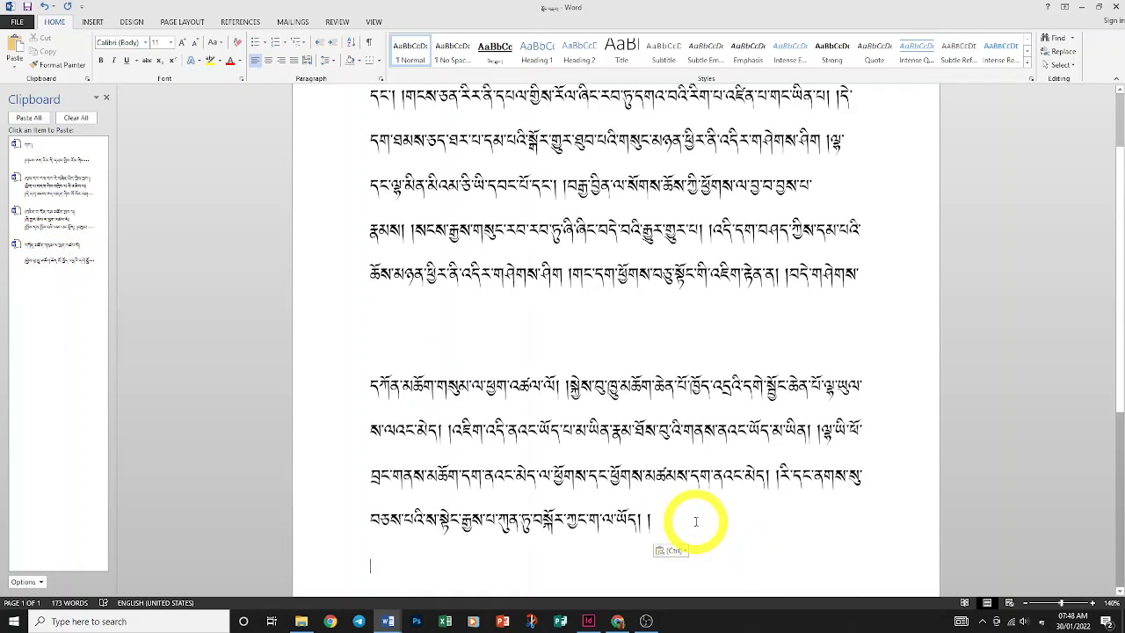
Clear the document, paste only the four-line Dzongkha paragraph, and close the Clipboard pane
{"action": "key", "text": "ctrl+a"}
{"action": "key", "text": "Delete"}
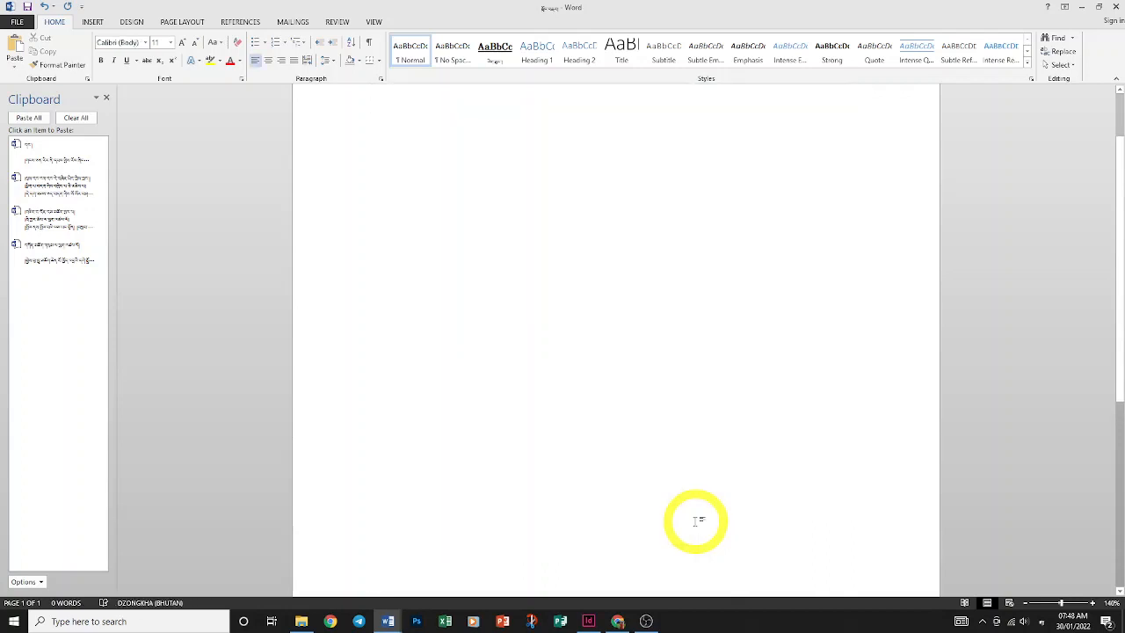
{"action": "scroll", "coordinate": [696, 521], "scroll_direction": "up", "scroll_amount": 2}
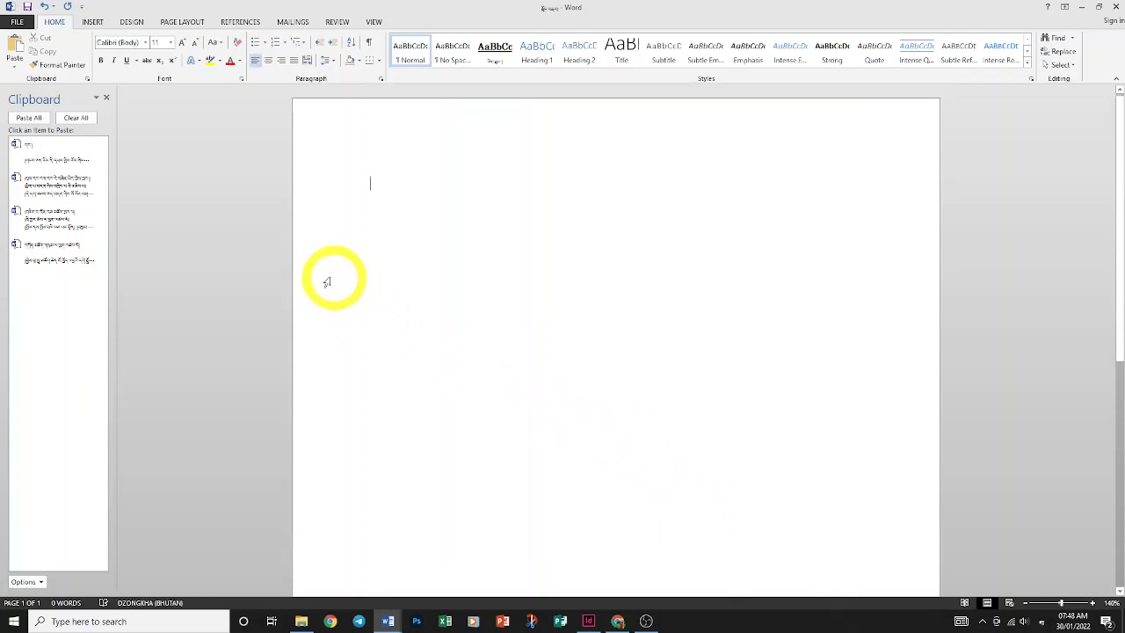
{"action": "left_click", "coordinate": [44, 260]}
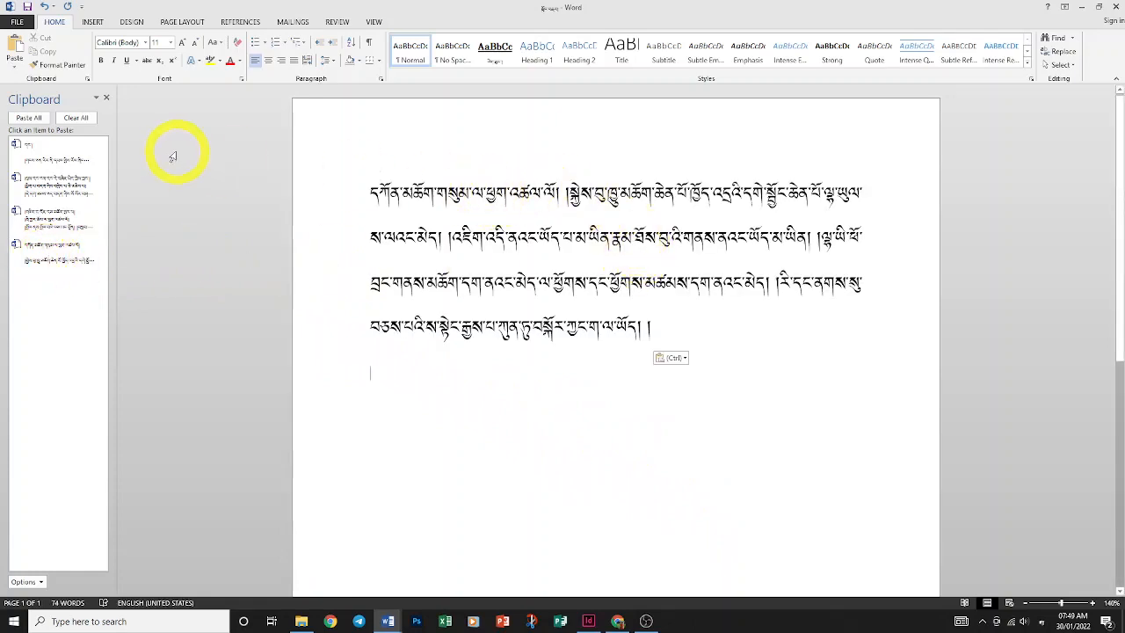
{"action": "left_click", "coordinate": [106, 98]}
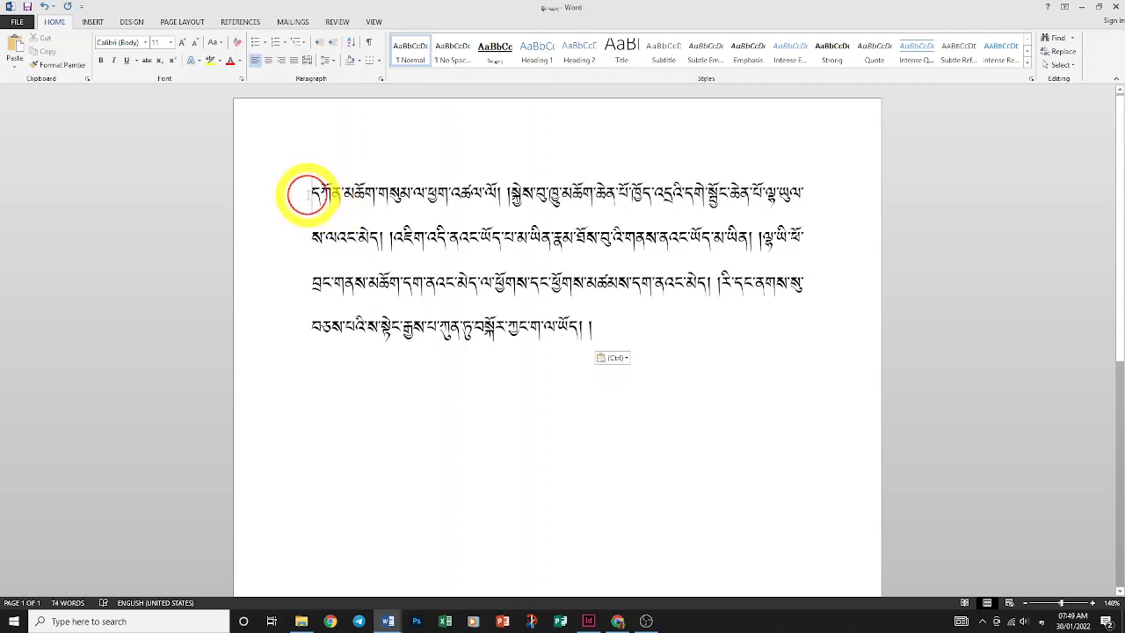
Make the first line's opening phrase bold, underlined, and grow it twice to 22 pt
{"action": "left_click_drag", "start_coordinate": [307, 194], "coordinate": [512, 190]}
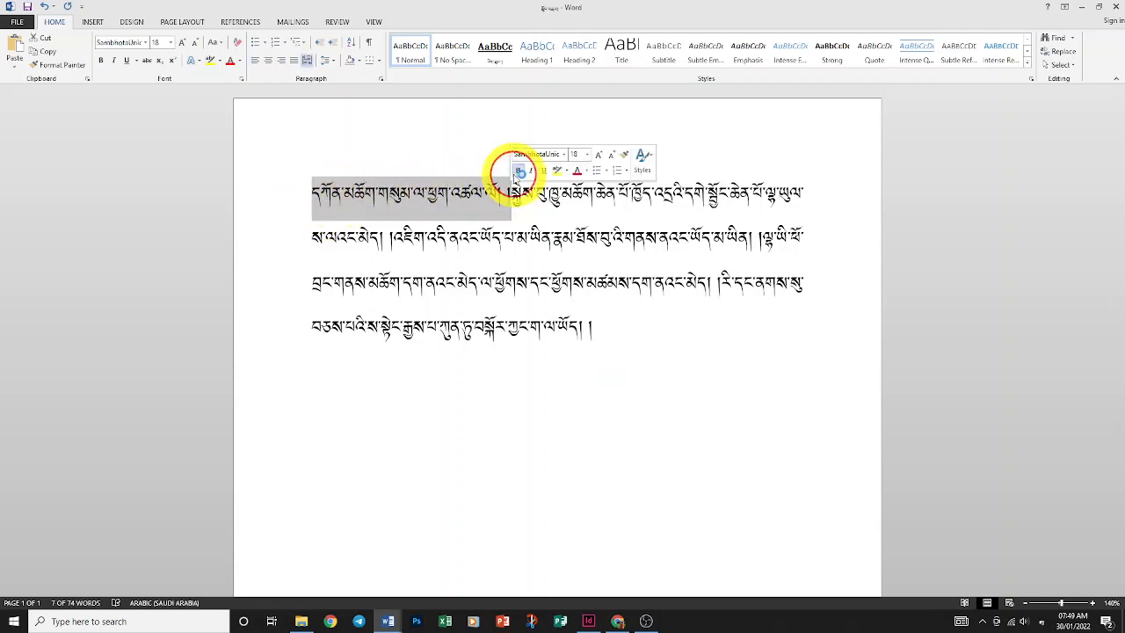
{"action": "left_click", "coordinate": [518, 170]}
{"action": "left_click", "coordinate": [543, 169]}
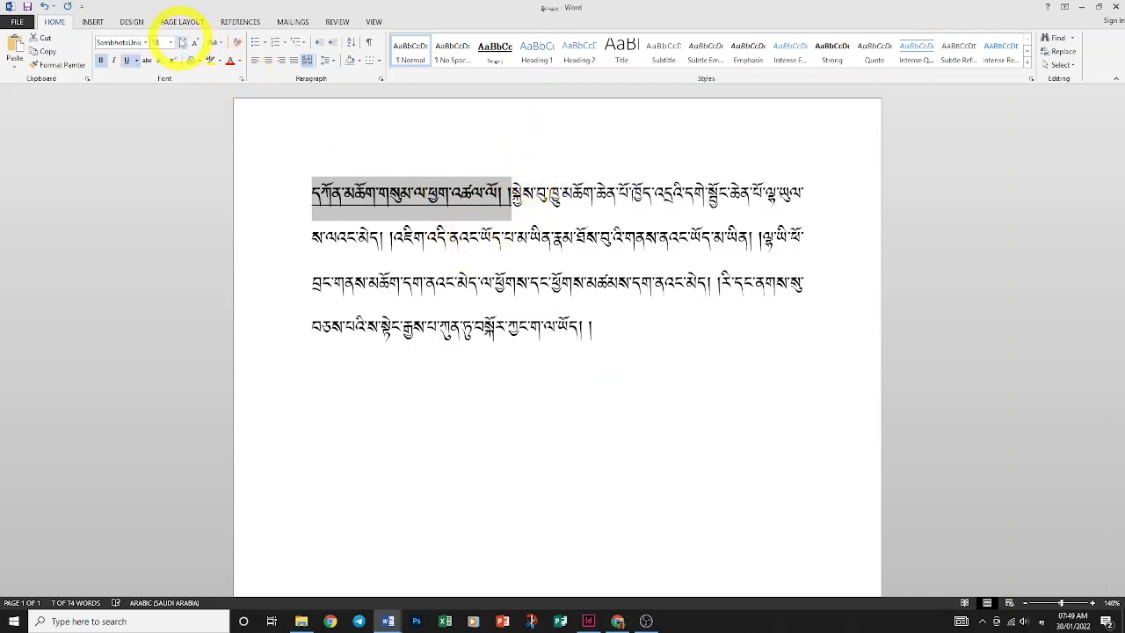
{"action": "left_click", "coordinate": [182, 42]}
{"action": "left_click", "coordinate": [183, 42]}
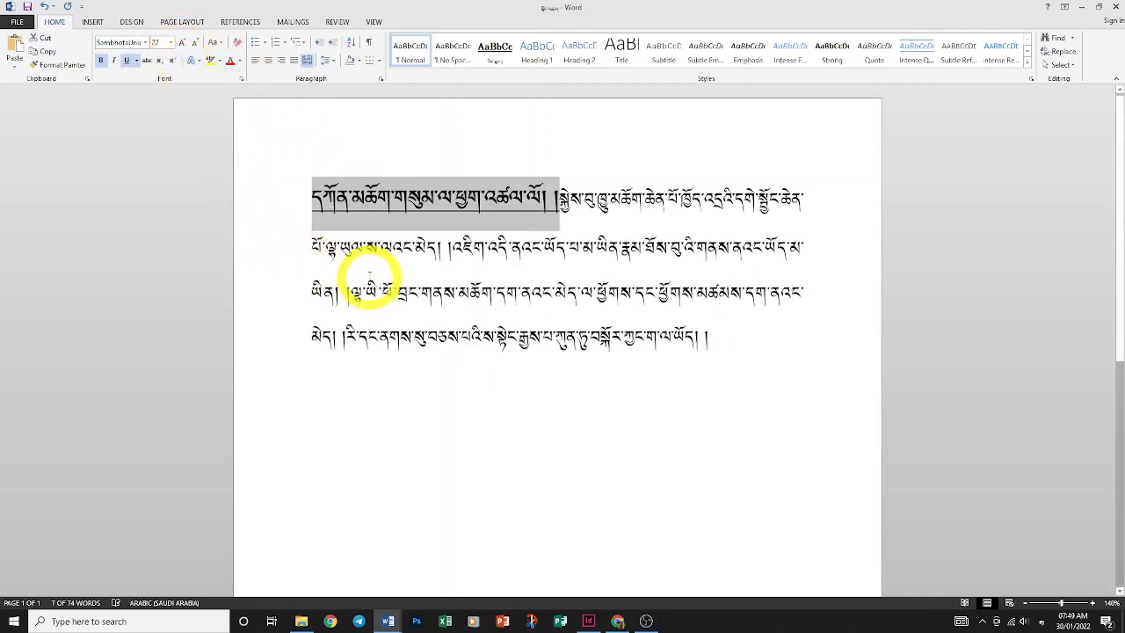
Reselect the formatted opening phrase after a trial selection on the third line
{"action": "left_click", "coordinate": [379, 249]}
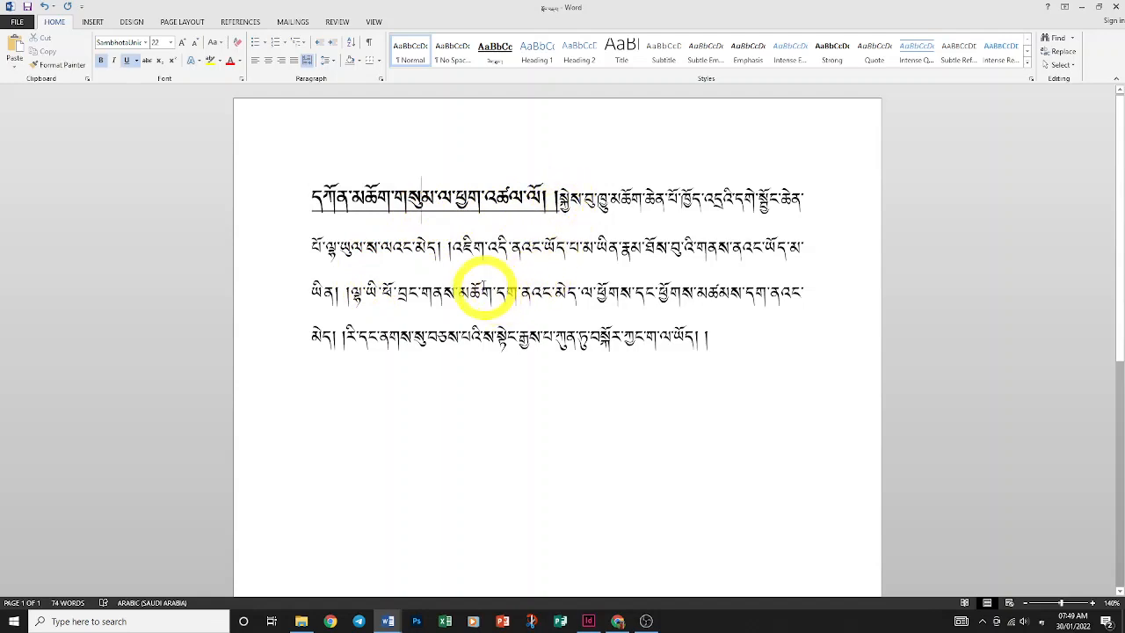
{"action": "left_click", "coordinate": [461, 294]}
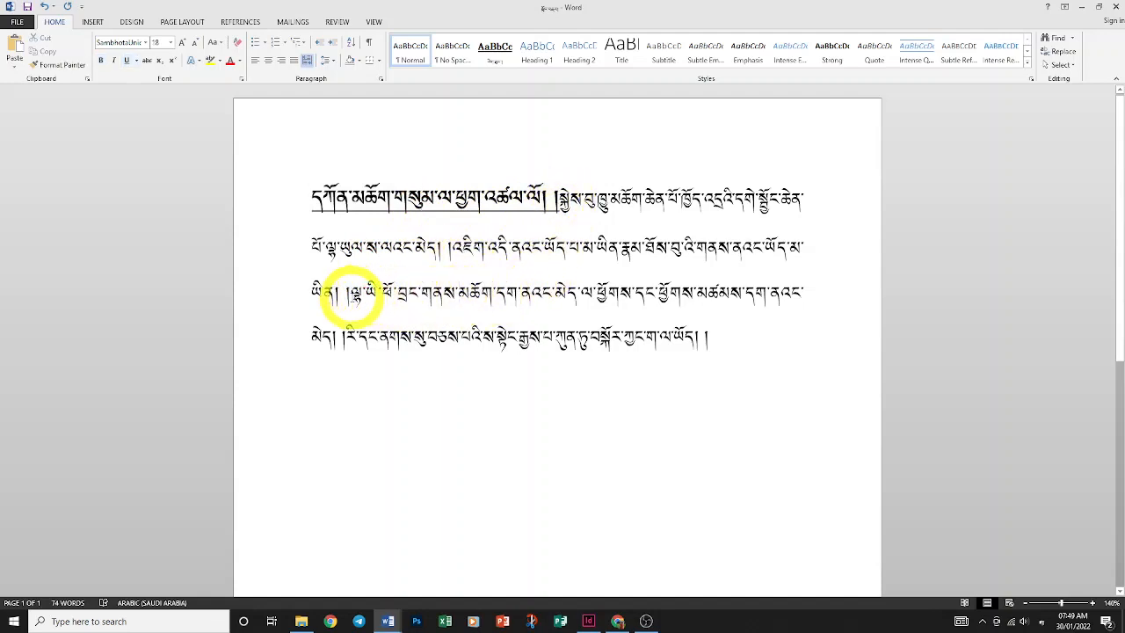
{"action": "left_click_drag", "start_coordinate": [352, 297], "coordinate": [502, 294]}
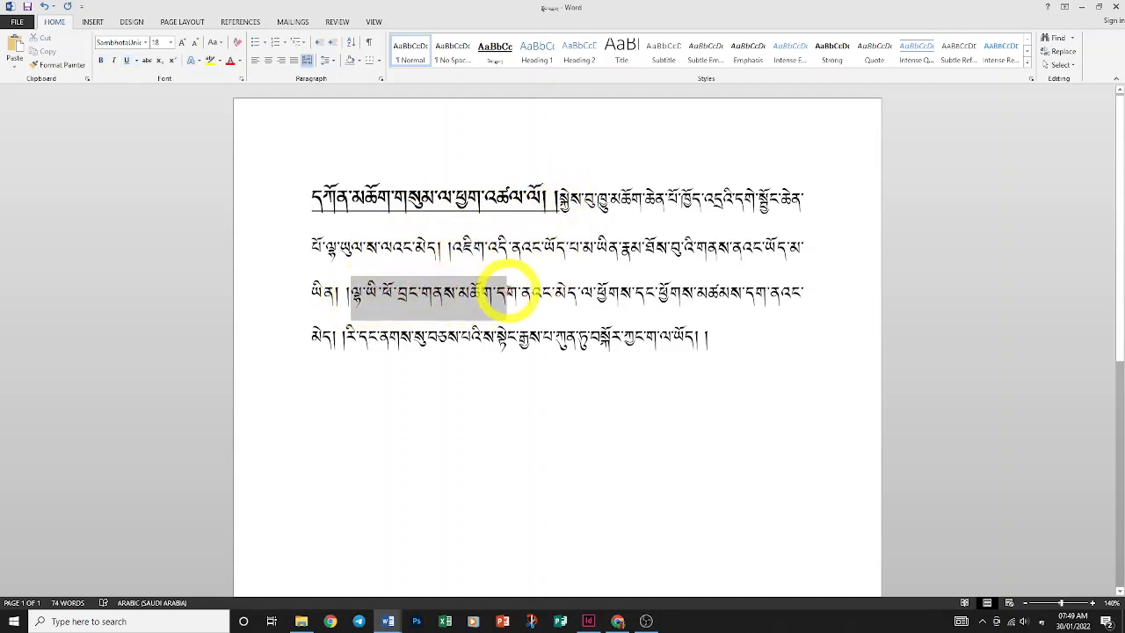
{"action": "left_click", "coordinate": [473, 207]}
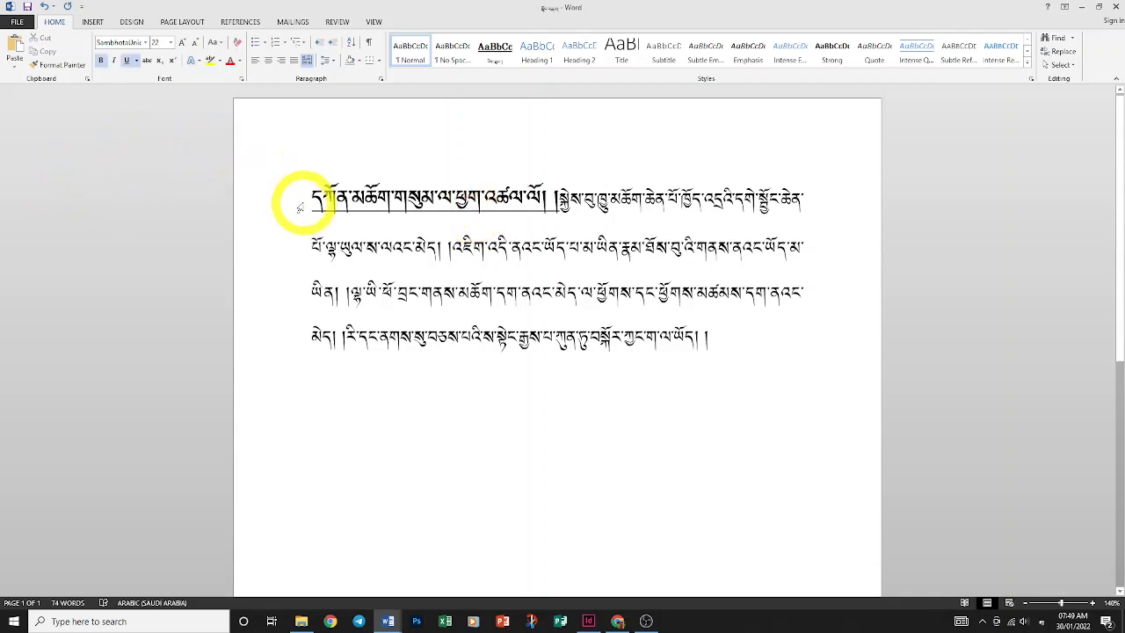
{"action": "left_click_drag", "start_coordinate": [314, 197], "coordinate": [560, 195]}
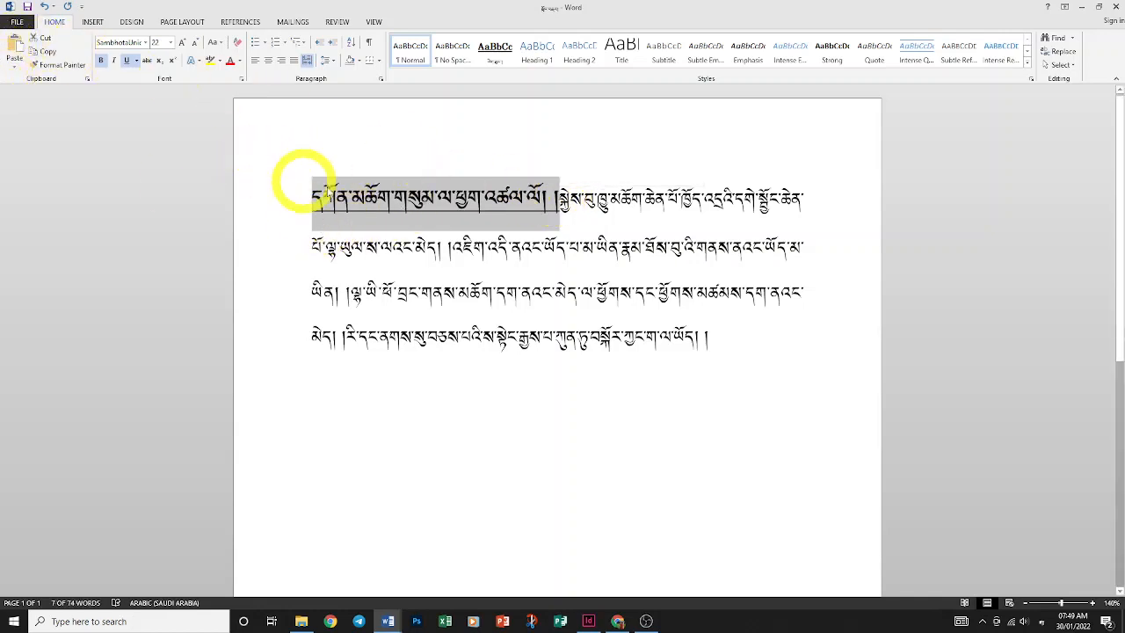
Use Format Painter to copy the opening phrase's bold, underlined 22 pt style onto a third-line phrase
{"action": "left_click", "coordinate": [58, 66]}
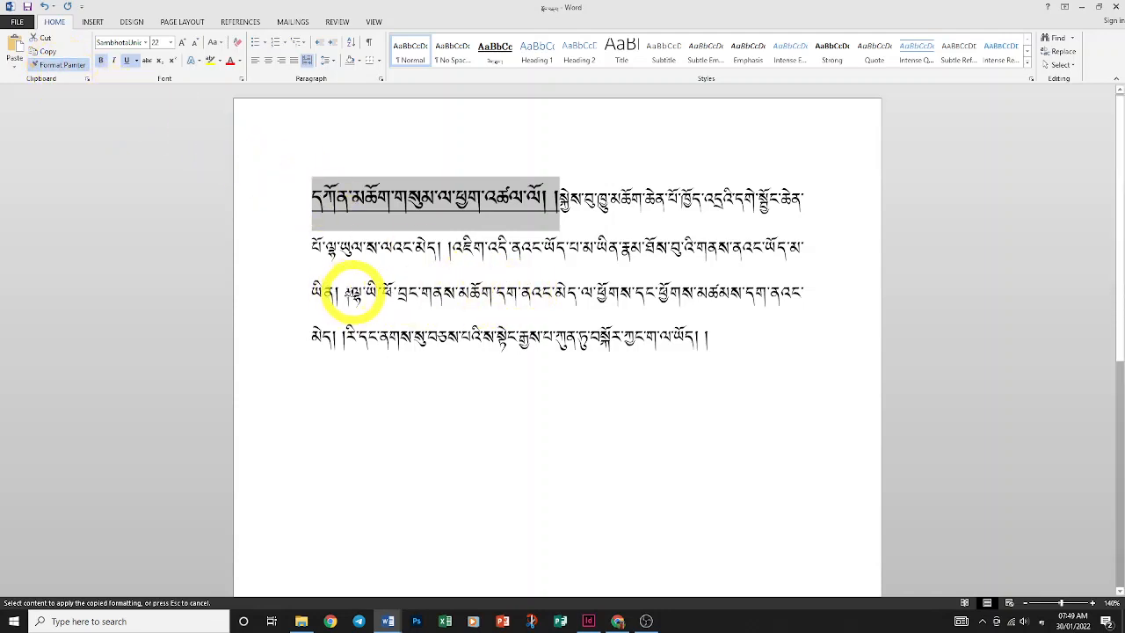
{"action": "left_click_drag", "start_coordinate": [352, 293], "coordinate": [658, 297]}
{"action": "left_click", "coordinate": [409, 316]}
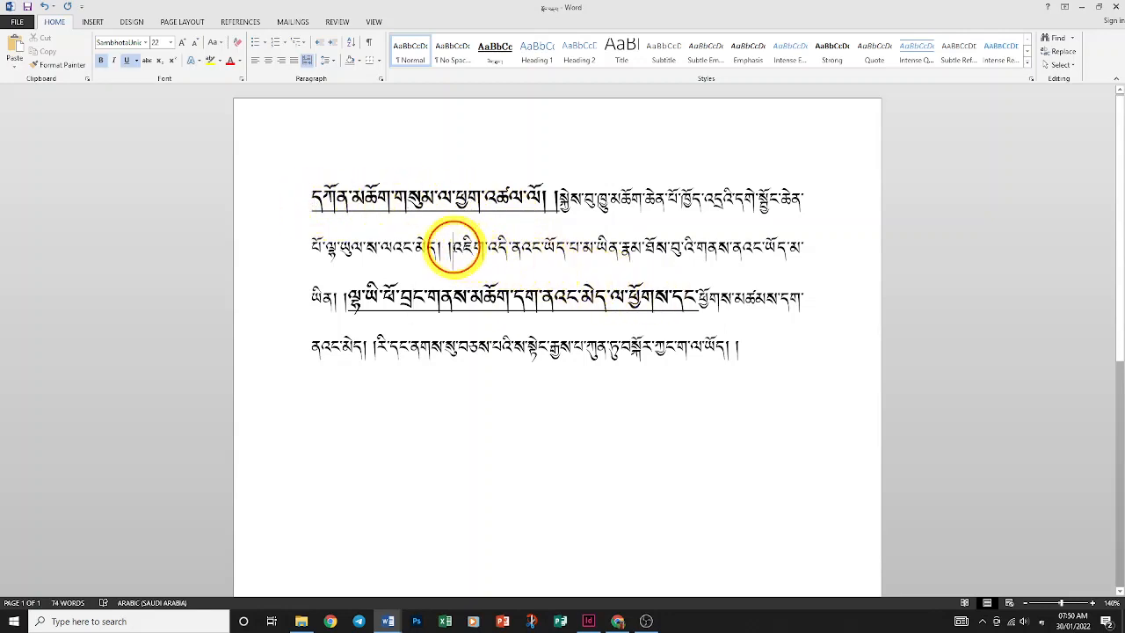
Paint a plain second-line syllable's formatting onto the start of line 1 and three stretches of line 3
{"action": "left_click_drag", "start_coordinate": [453, 247], "coordinate": [485, 248]}
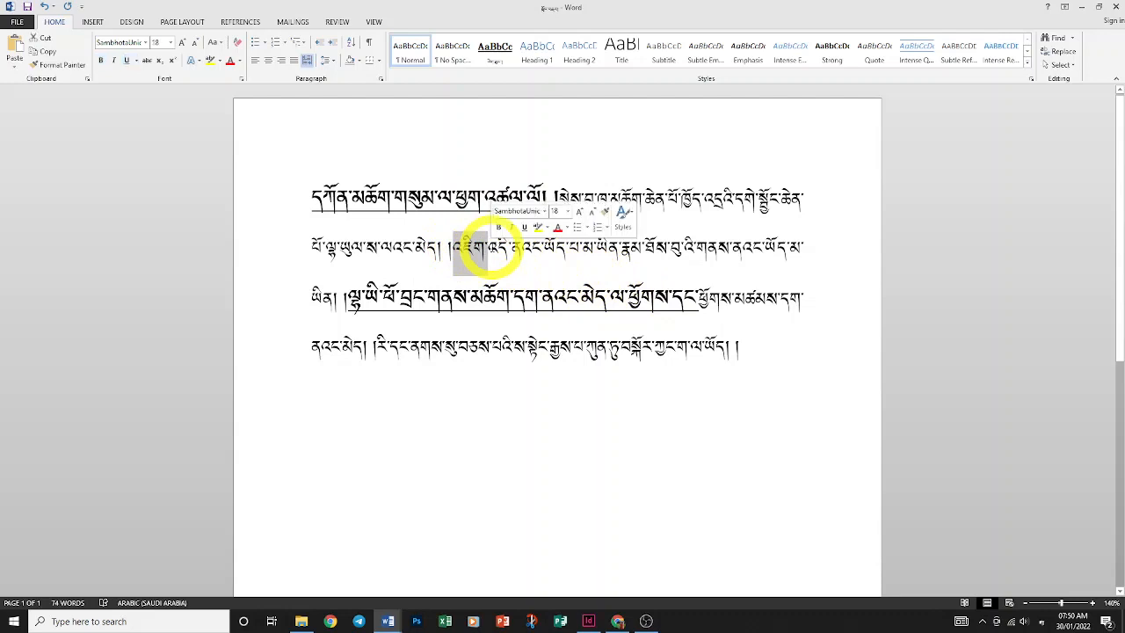
{"action": "left_click", "coordinate": [66, 66]}
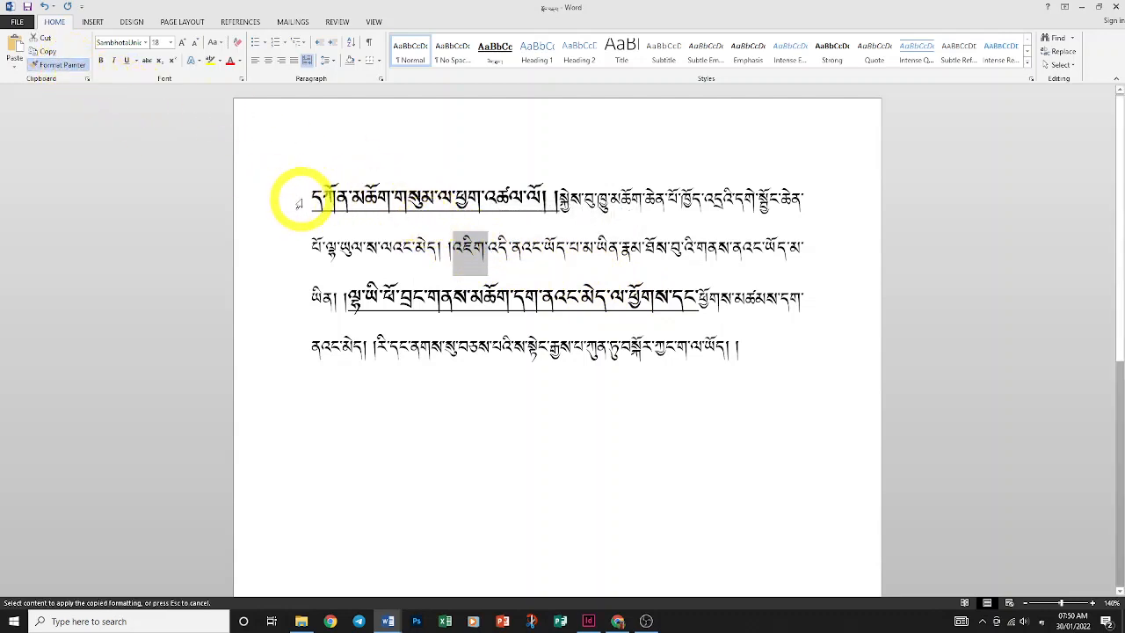
{"action": "mouse_move", "coordinate": [311, 201]}
{"action": "left_mouse_down"}
{"action": "mouse_move", "coordinate": [533, 202]}
{"action": "mouse_move", "coordinate": [501, 202]}
{"action": "left_mouse_up"}
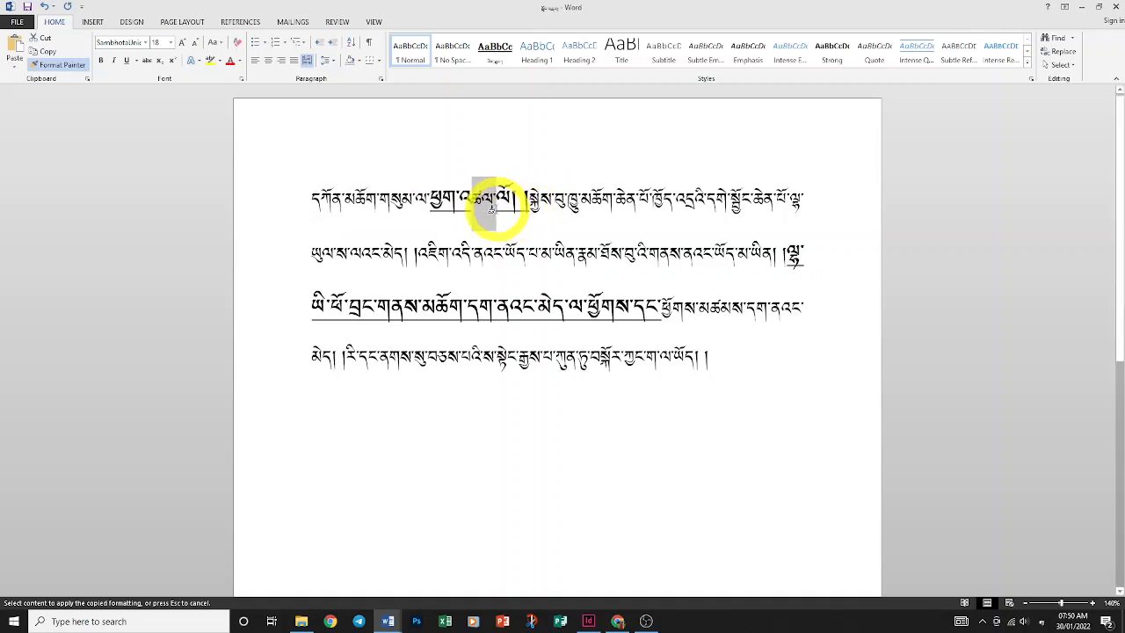
{"action": "left_click_drag", "start_coordinate": [479, 312], "coordinate": [608, 313]}
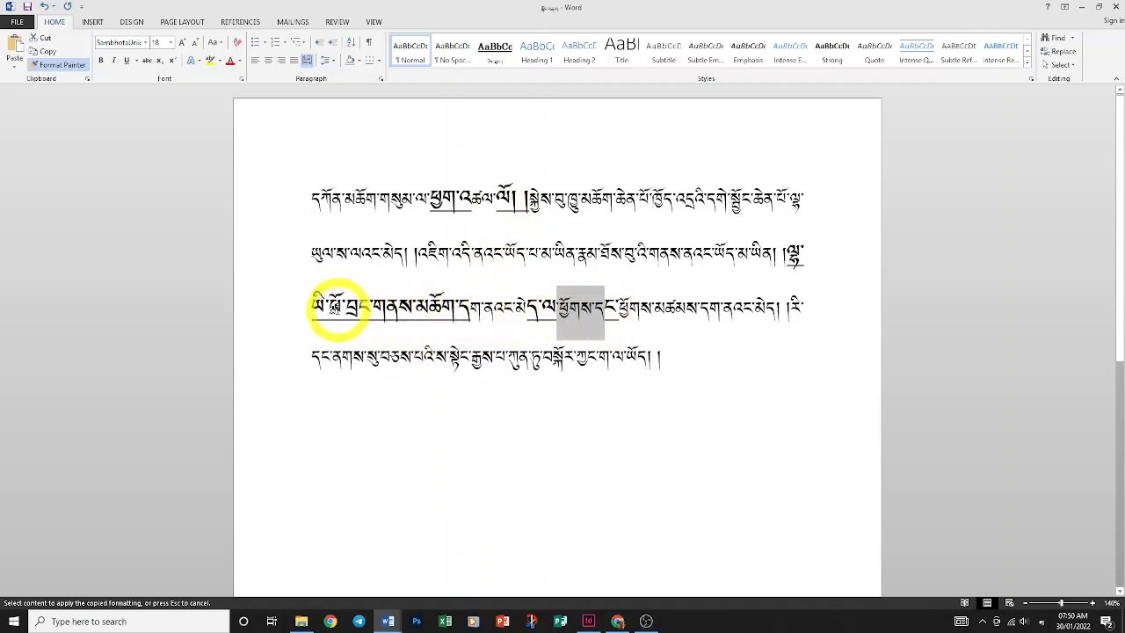
{"action": "left_click_drag", "start_coordinate": [342, 310], "coordinate": [402, 310]}
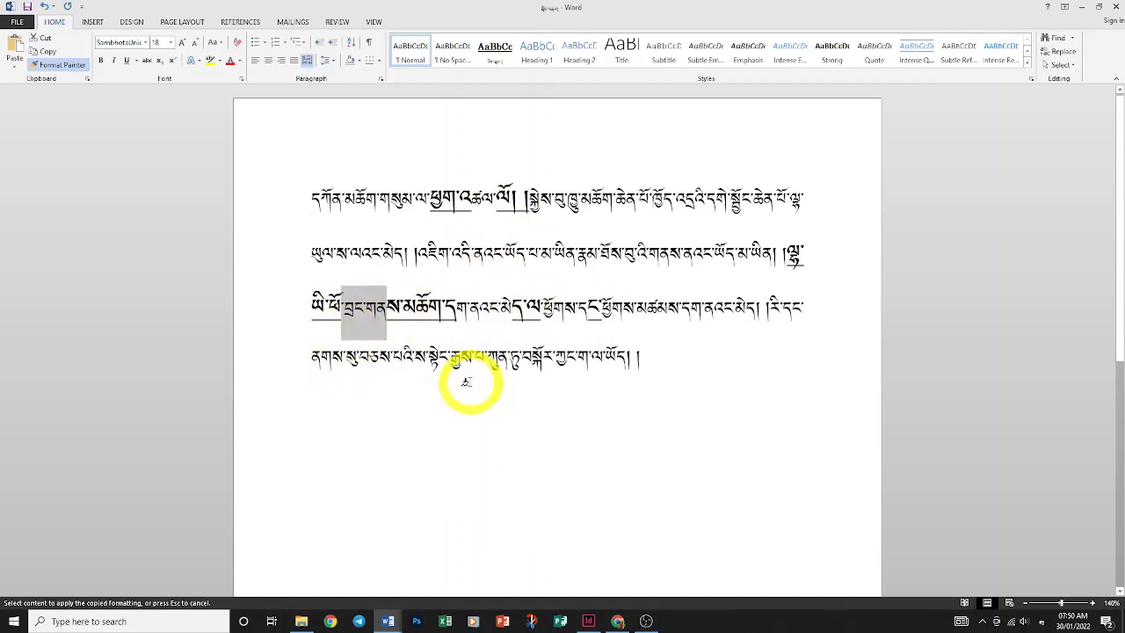
{"action": "left_click_drag", "start_coordinate": [683, 310], "coordinate": [733, 309]}
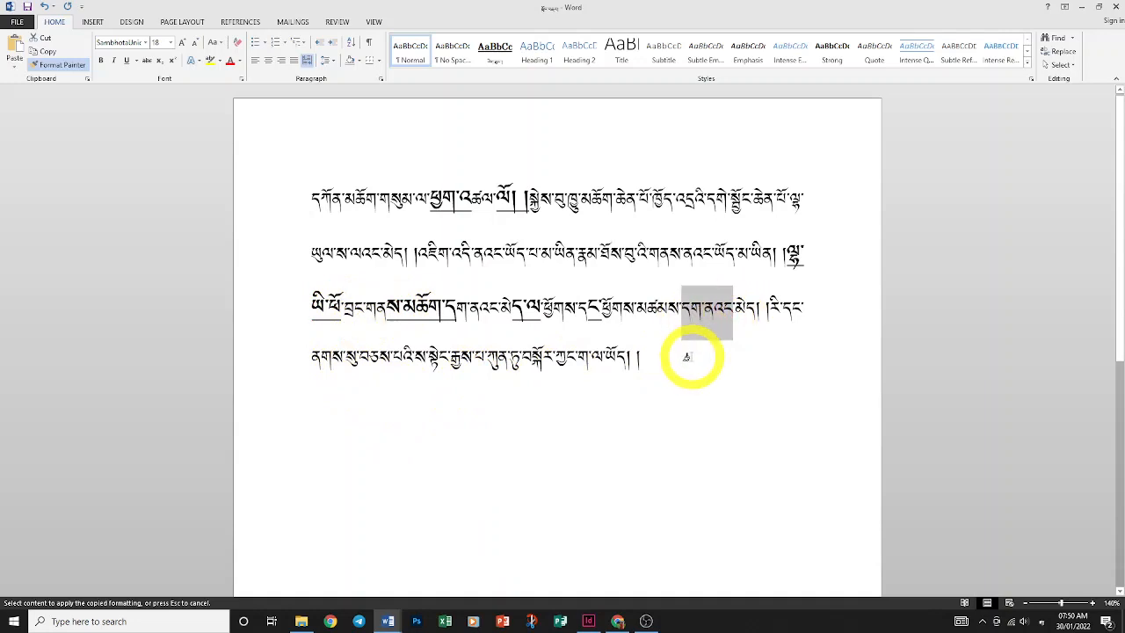
{"action": "left_click", "coordinate": [60, 66]}
{"action": "left_click", "coordinate": [743, 350]}
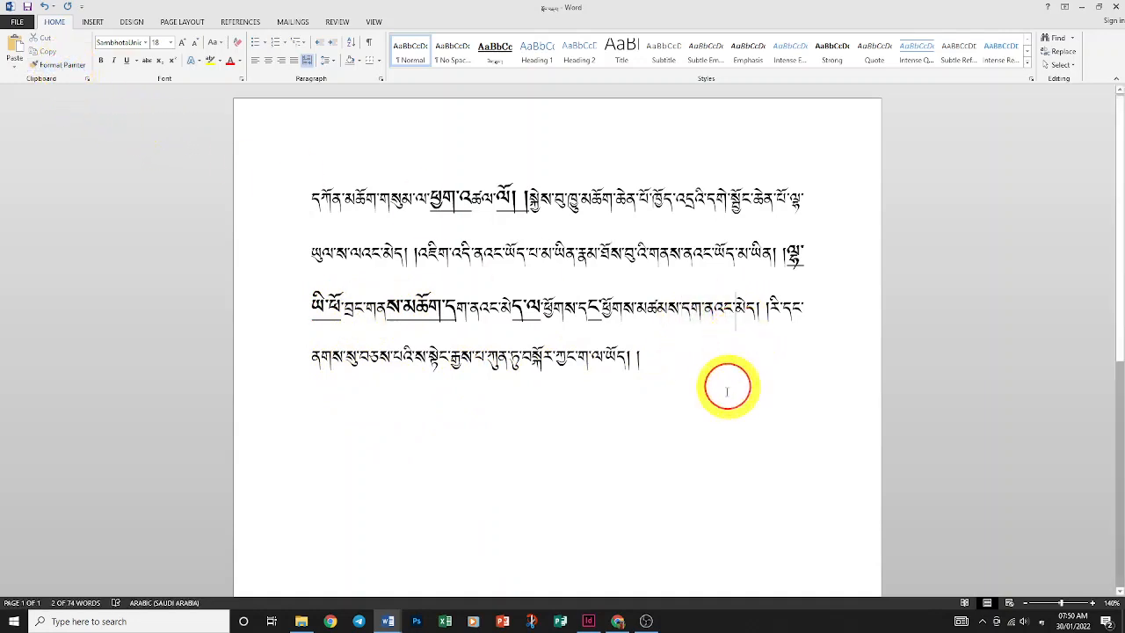